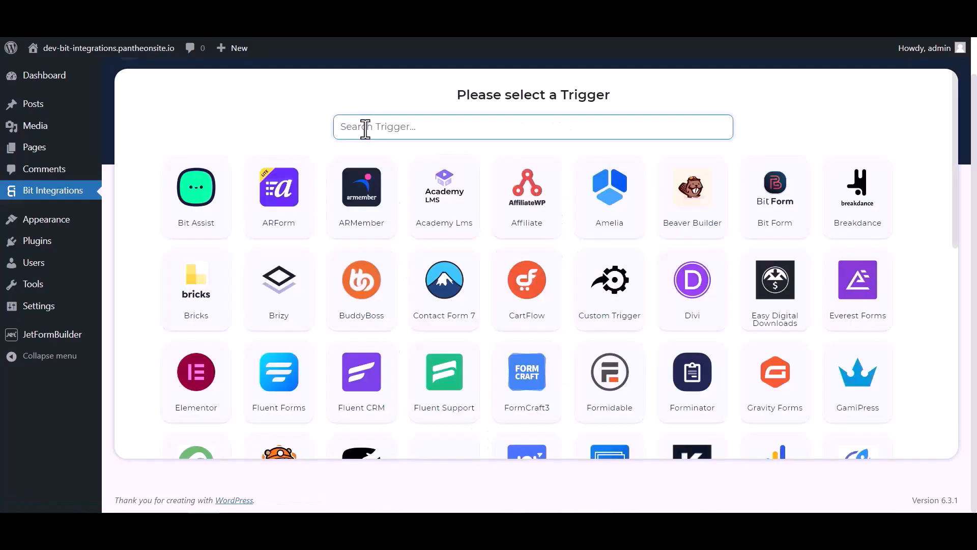
- Pick JetForm Builder as the trigger, copy its webhook URL, and start fetching test data
left_click(365, 128)
type("jet")
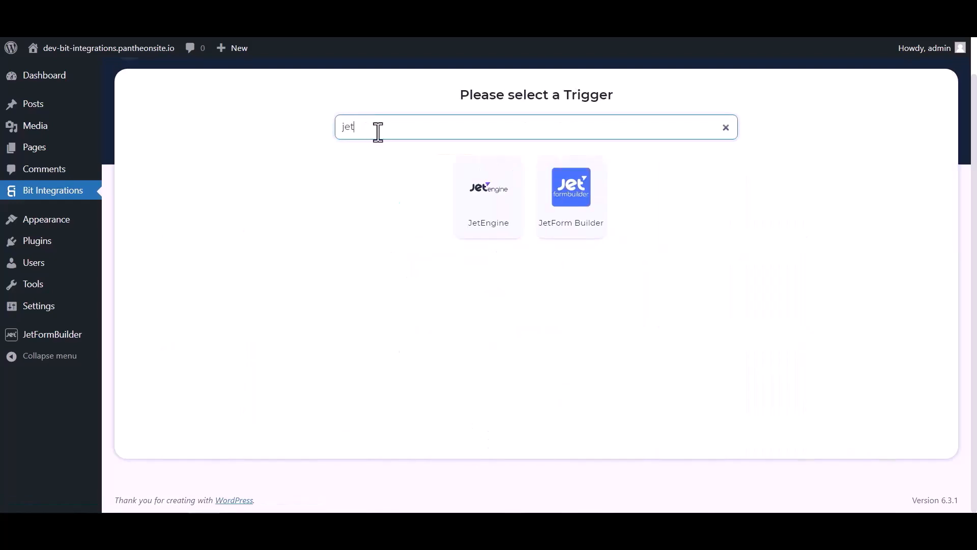
left_click(573, 216)
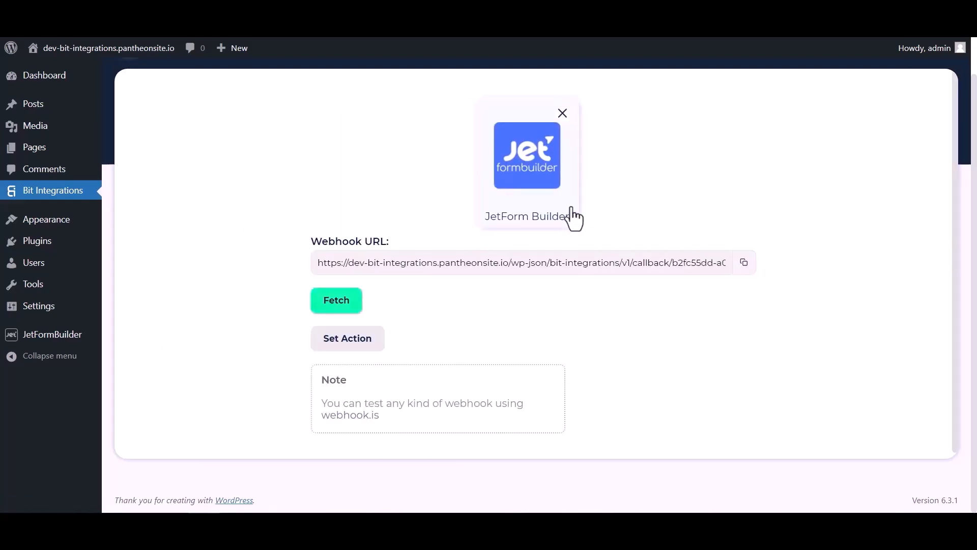
left_click(744, 262)
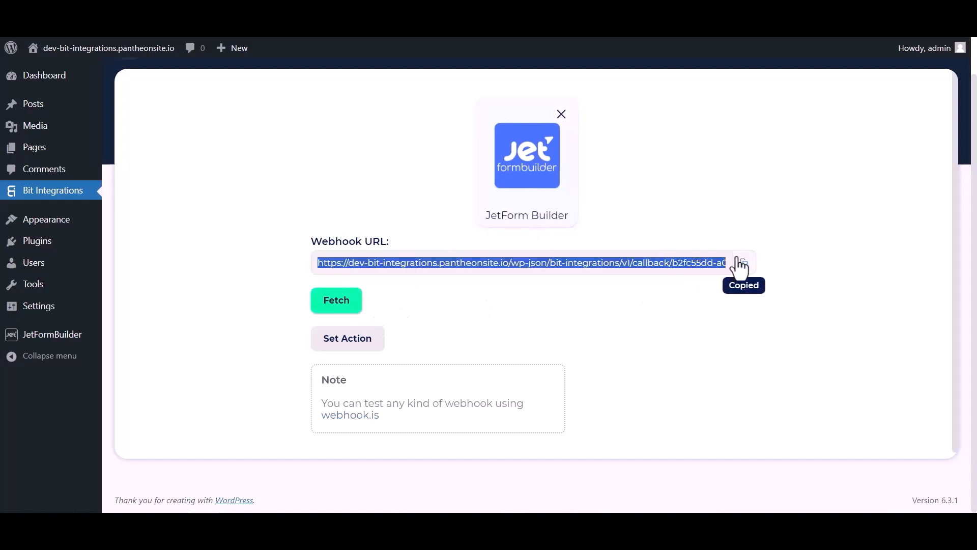
left_click(344, 307)
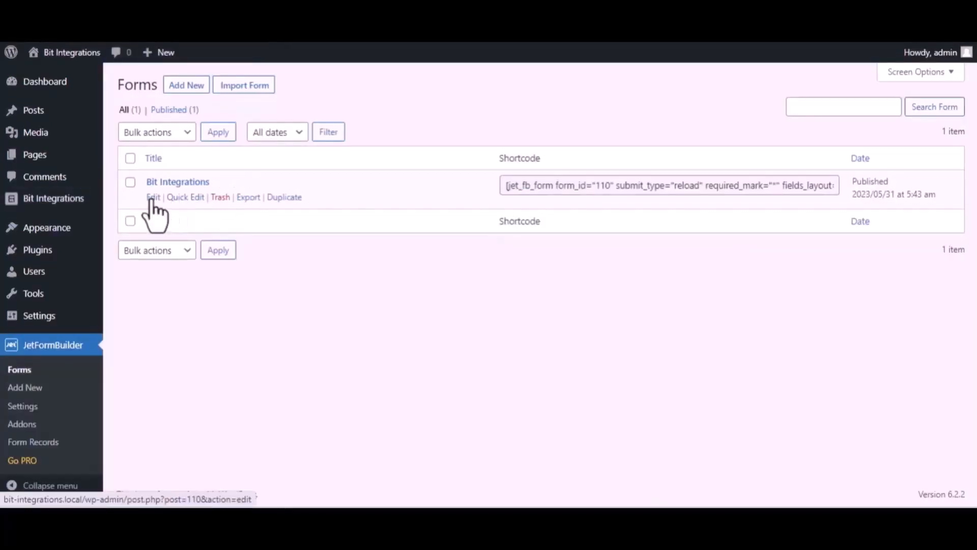
- In the Bit Integrations form's settings, change the first post-submit action to Call Webhook
left_click(153, 198)
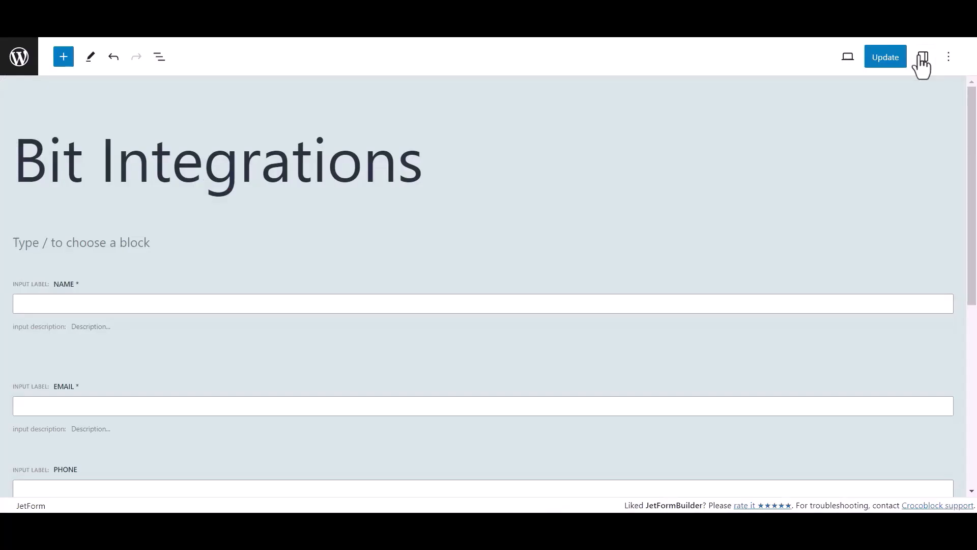
left_click(923, 57)
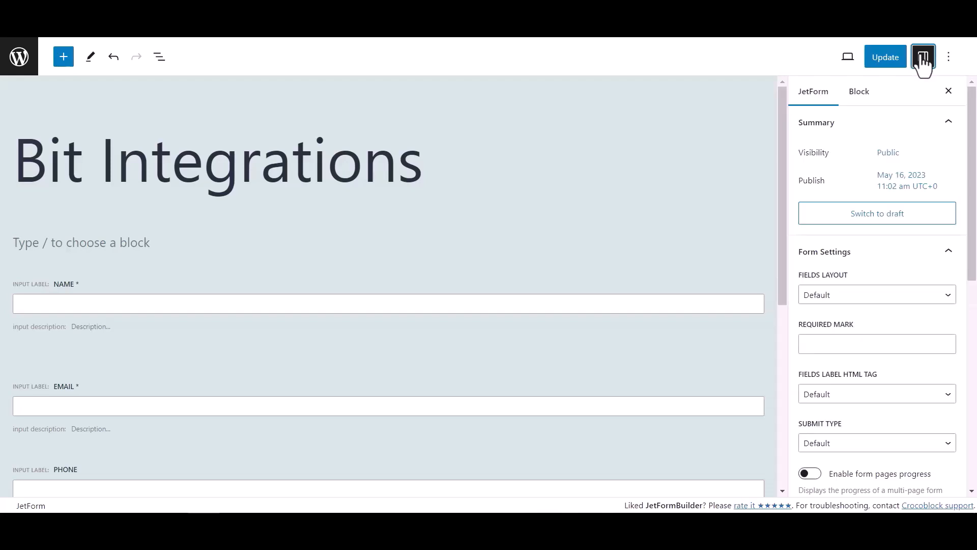
scroll(848, 282, "down", 5)
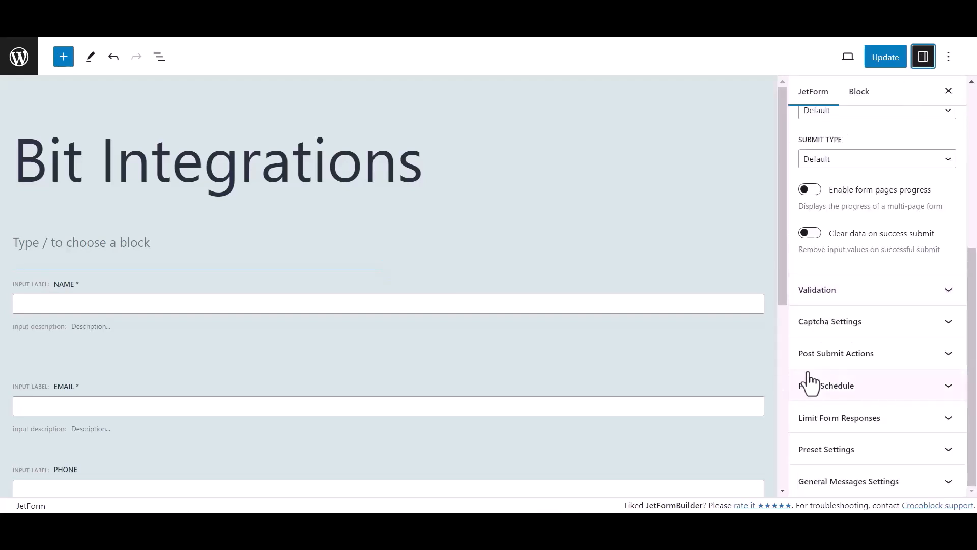
left_click(922, 358)
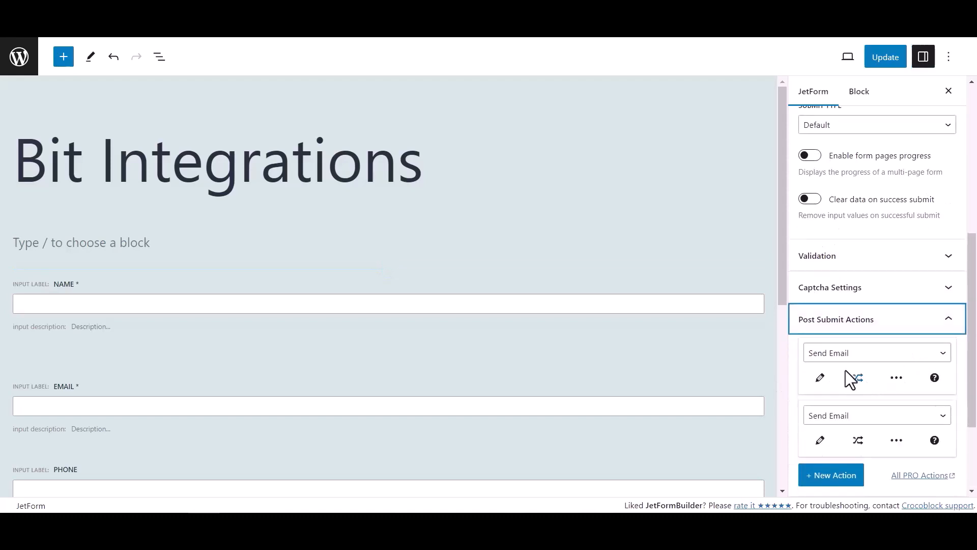
left_click(843, 356)
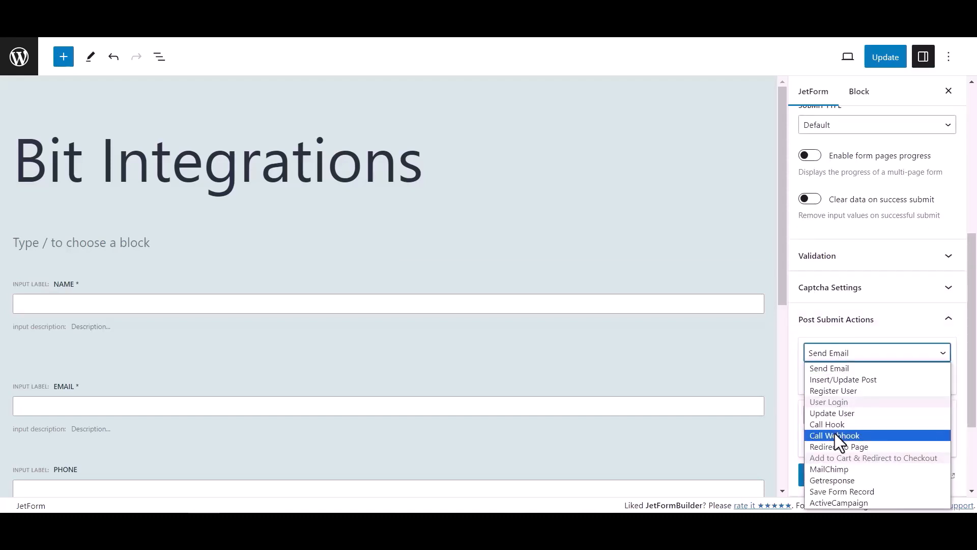
left_click(836, 435)
- Paste the copied webhook URL into the Call Webhook action and save the form
left_click(824, 379)
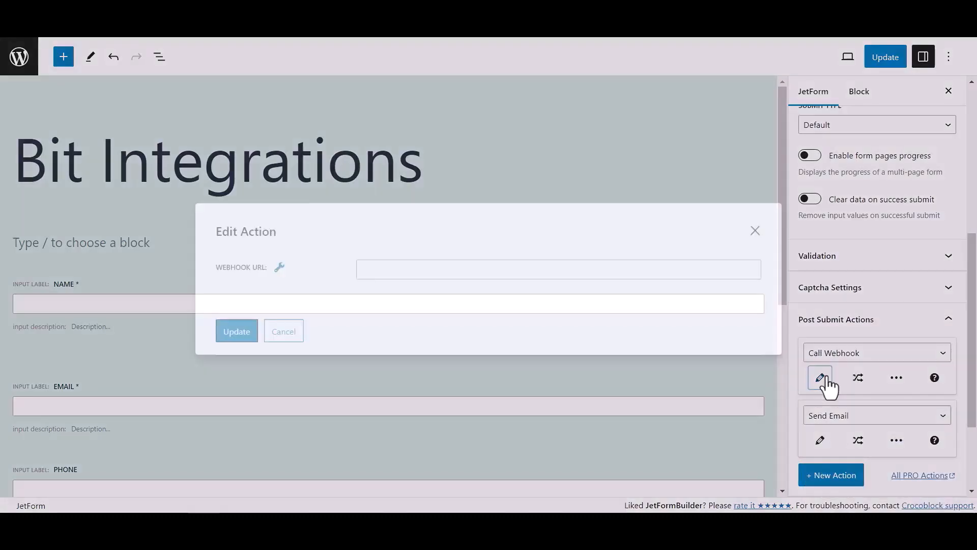
left_click(452, 270)
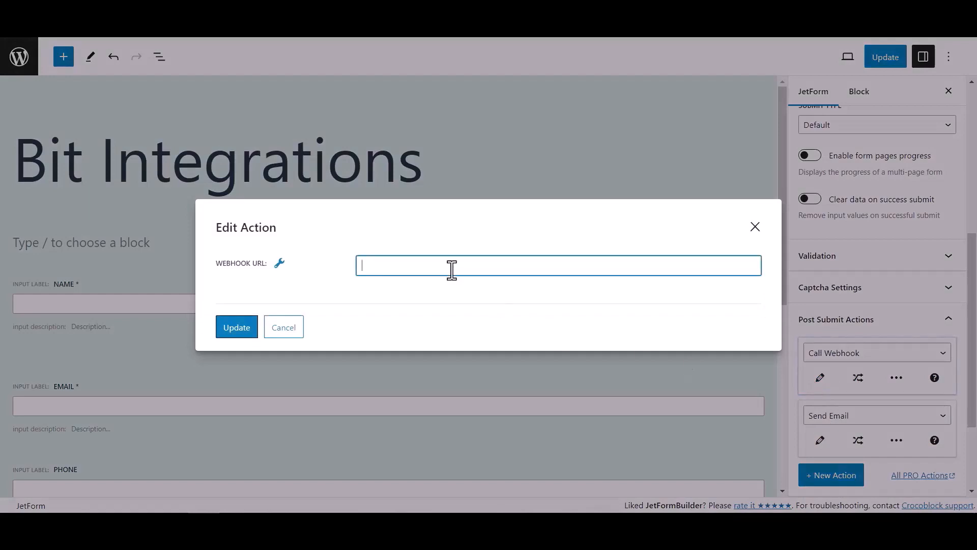
key("ctrl+v")
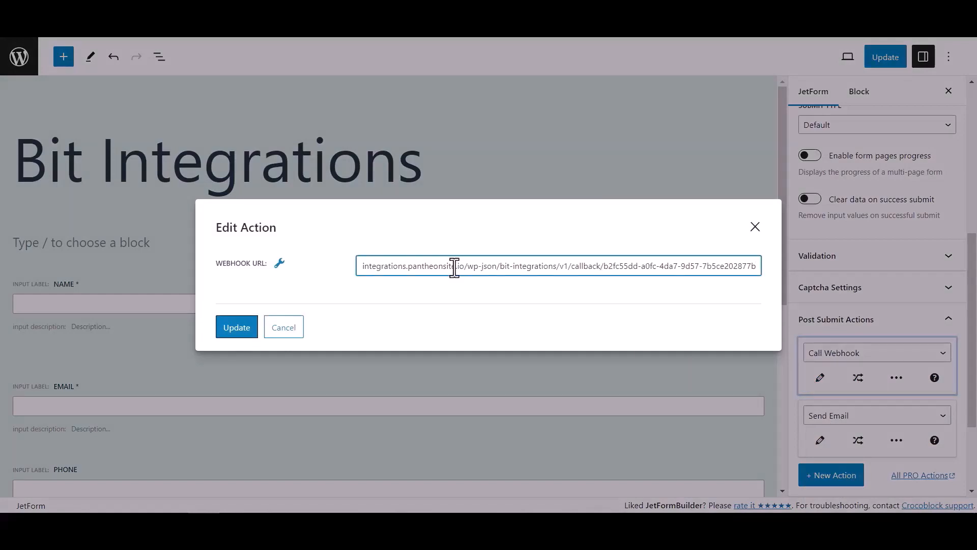
left_click(253, 331)
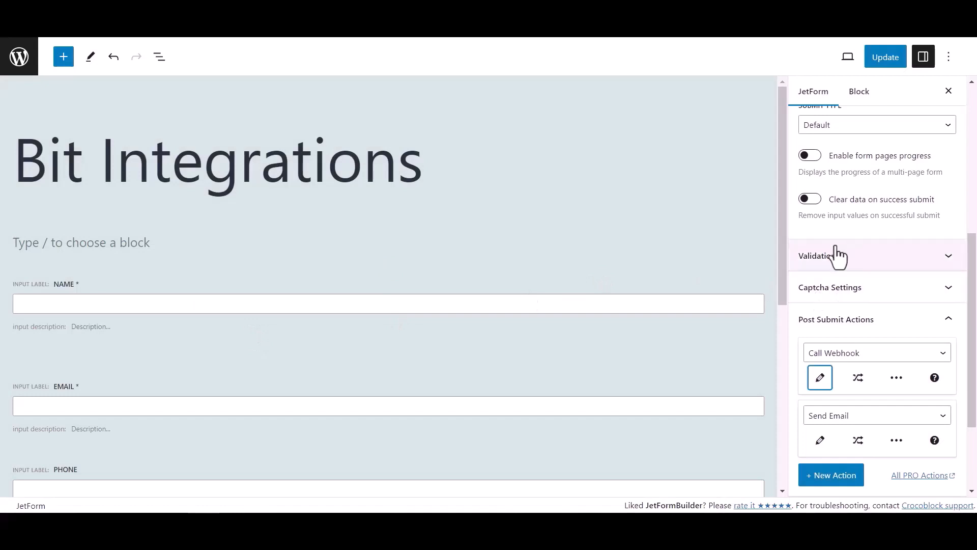
left_click(891, 59)
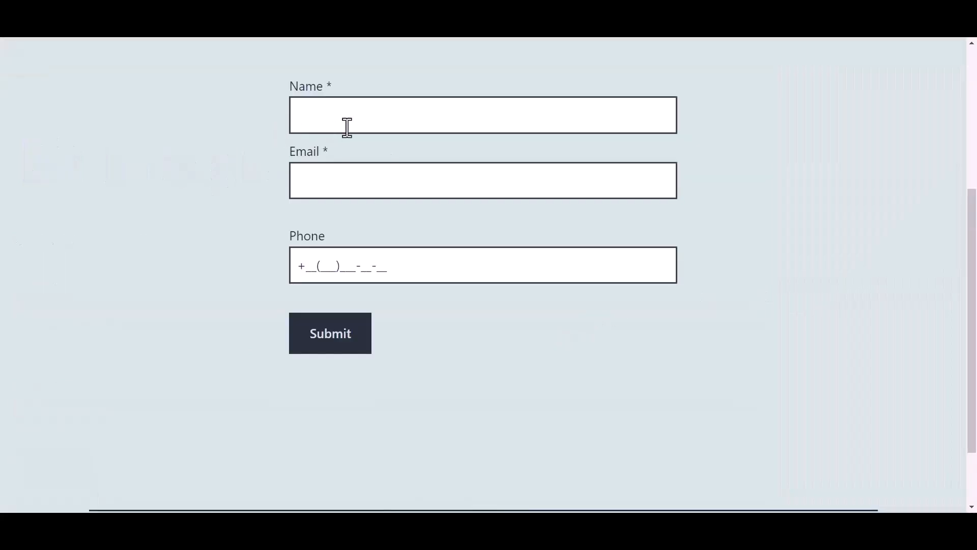
- Submit the test form with name 'Bit Integrations', an email address and a phone number
left_click(367, 117)
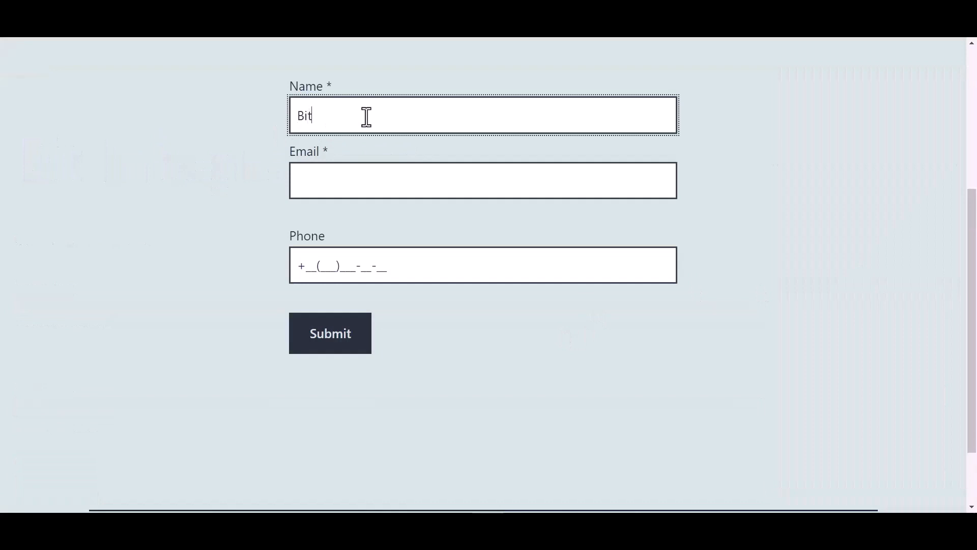
type("Bit Integrations")
key("Tab")
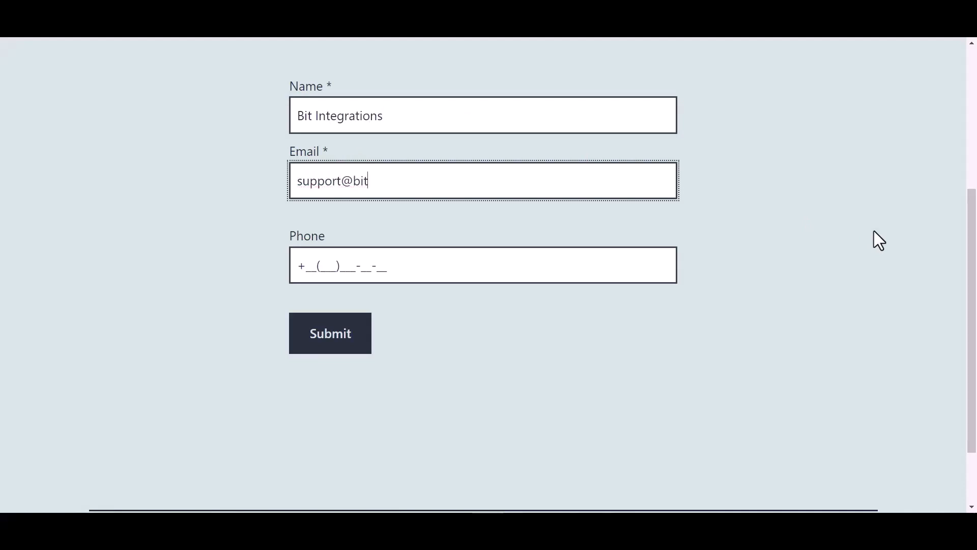
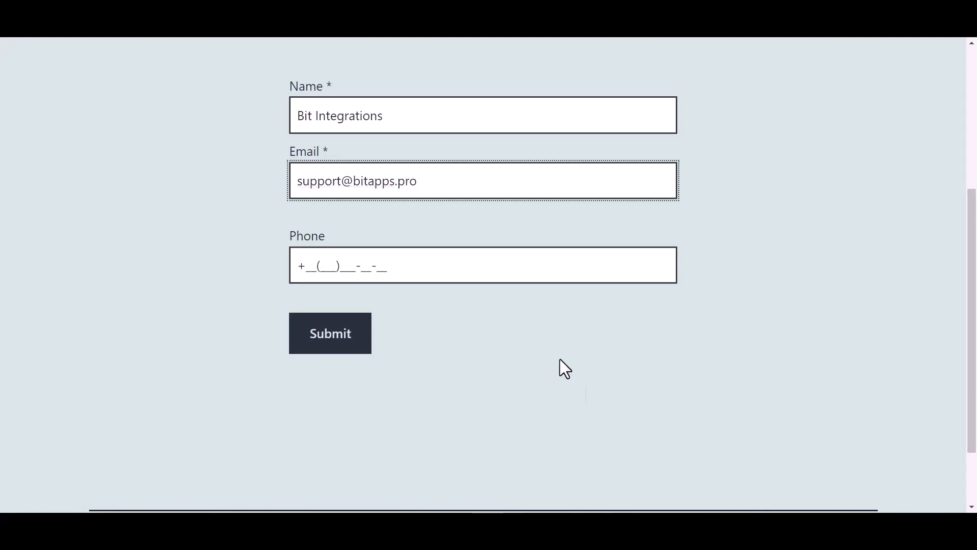
left_click(377, 265)
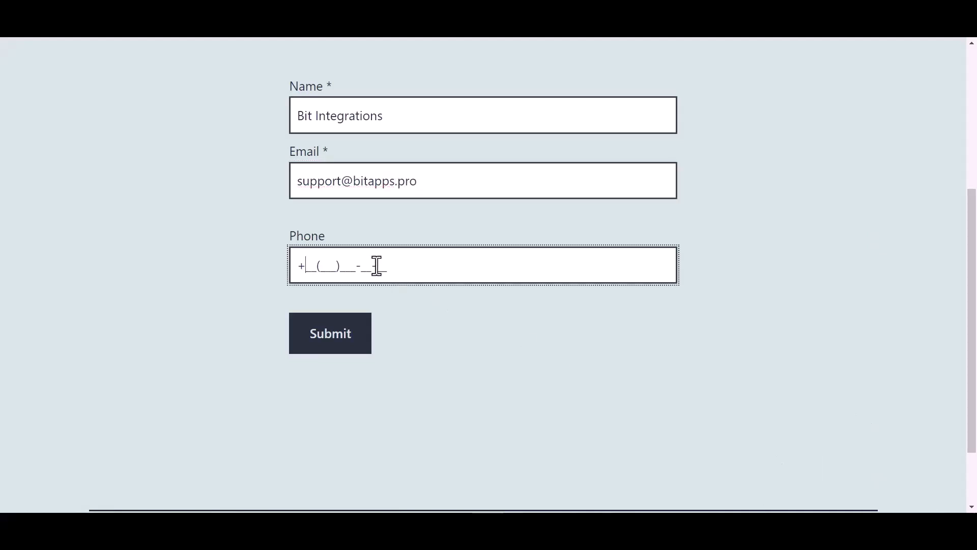
type("44(455)566-6_-__")
left_click(336, 339)
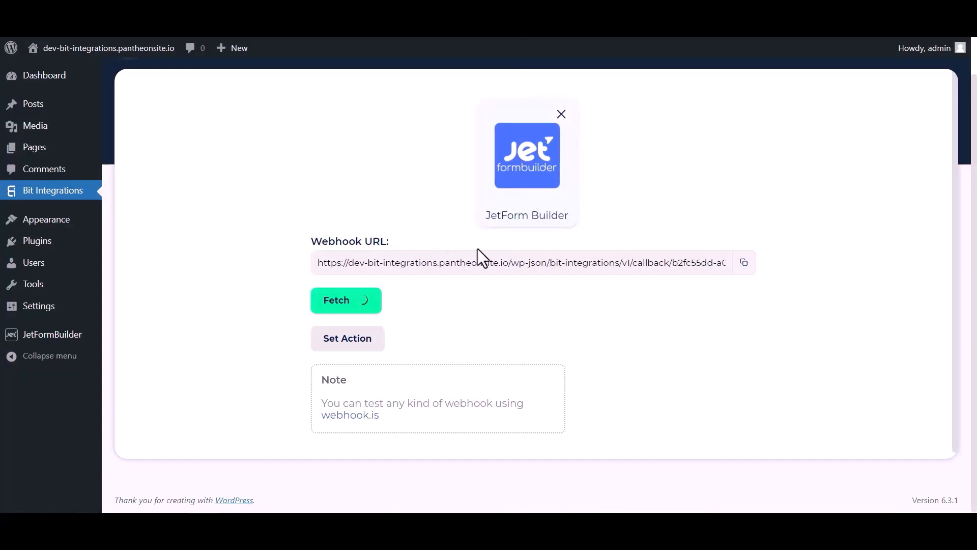
- Scroll through the fetched webhook response values and their types
scroll(509, 318, "down", 4)
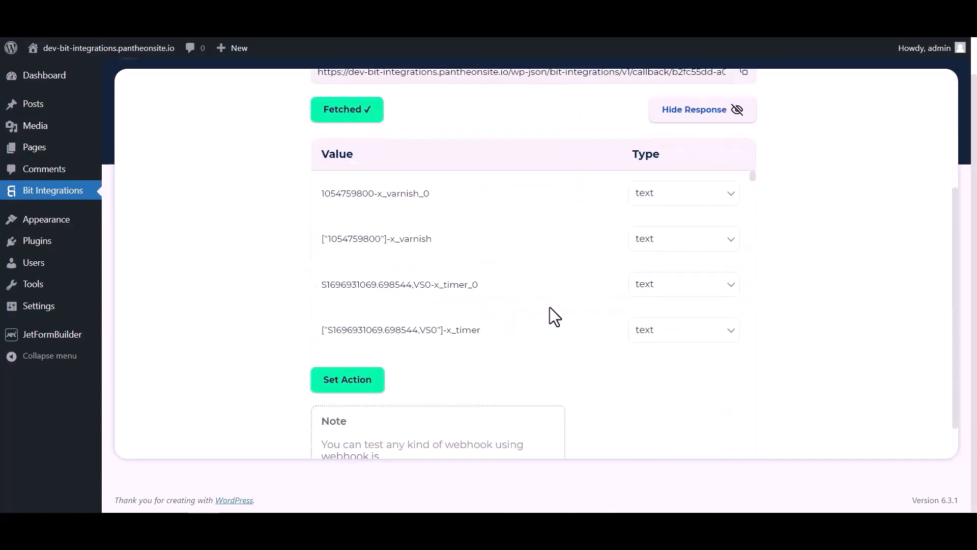
scroll(530, 211, "down", 6)
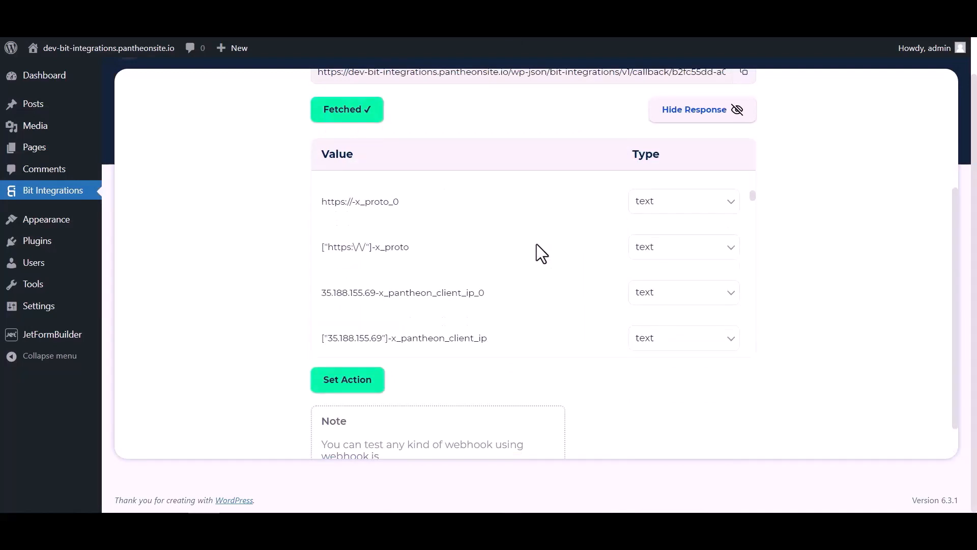
scroll(537, 243, "down", 10)
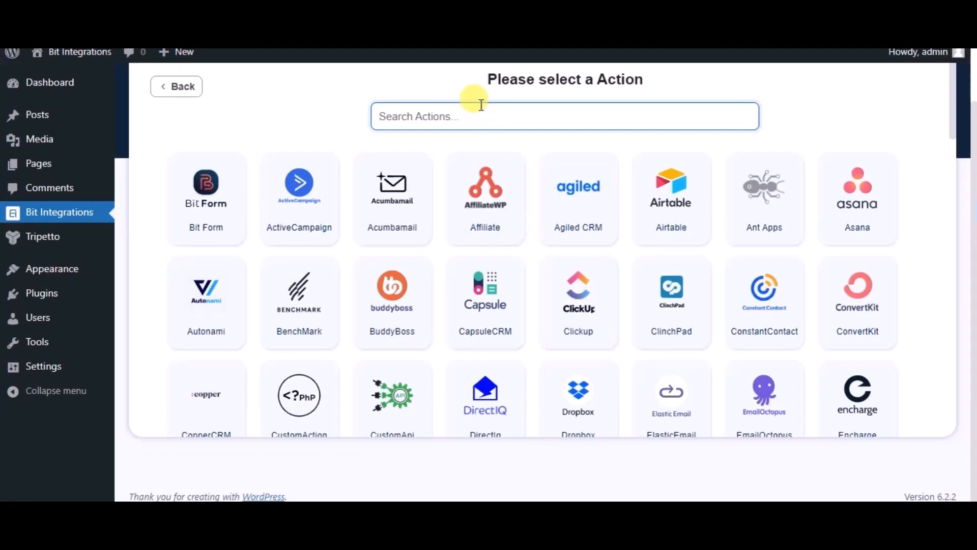
- Choose Zoho Recruit as the action and set its data center to zoho.com
type("zoho")
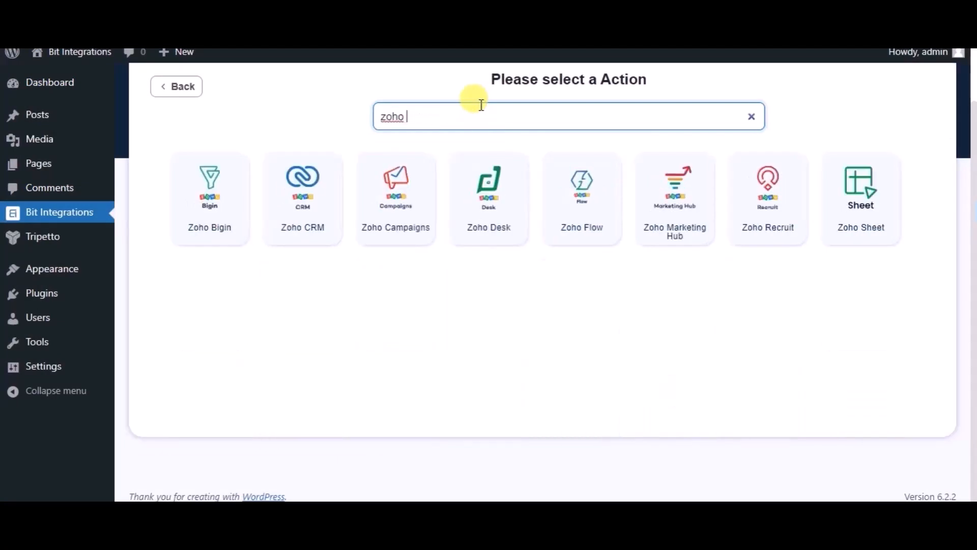
type(" re")
left_click(512, 182)
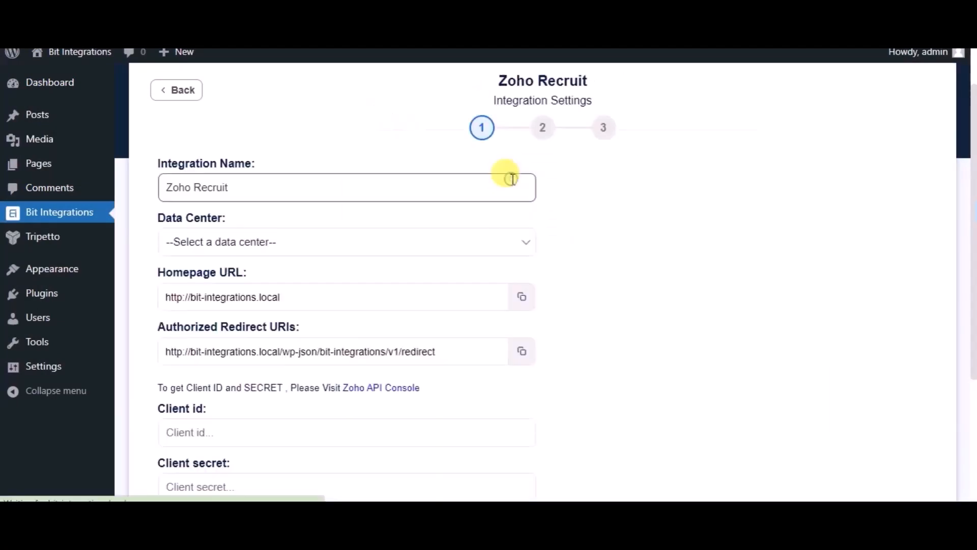
left_click(306, 240)
left_click(188, 282)
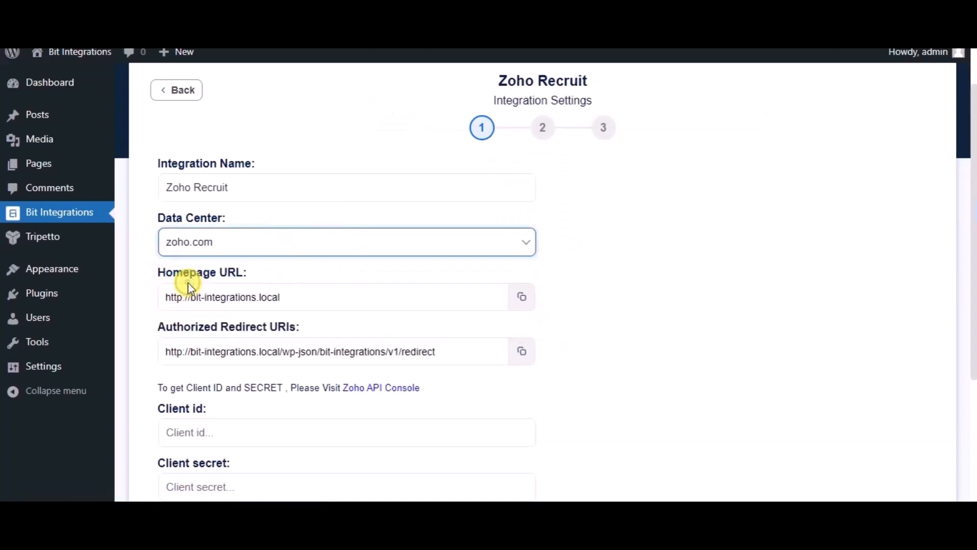
scroll(457, 399, "down", 3)
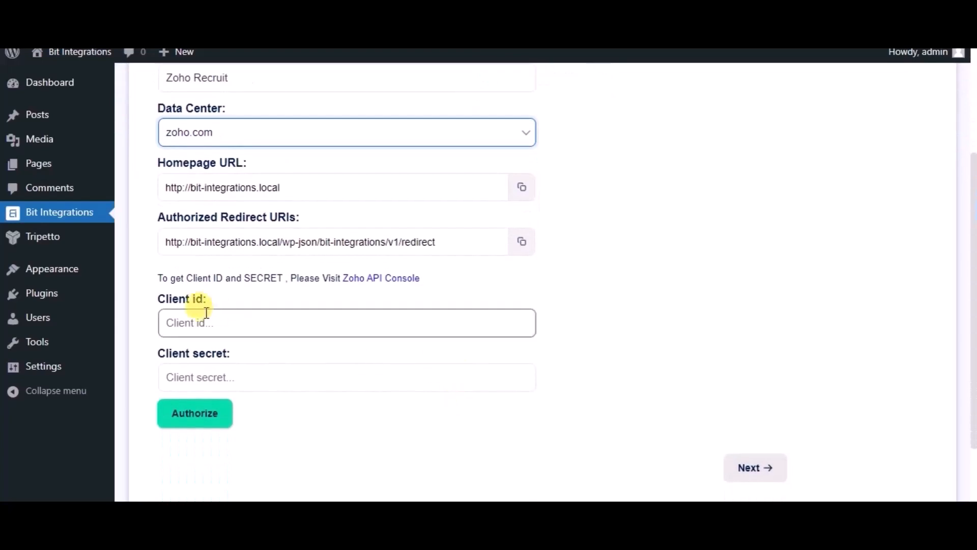
- In the Zoho API Console, start creating a Server-based Applications client
left_click(404, 281)
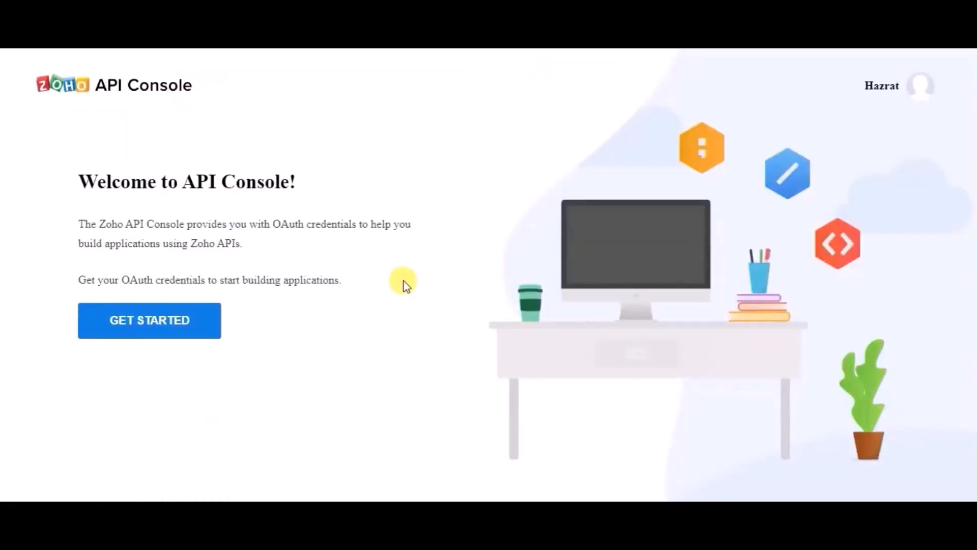
left_click(174, 322)
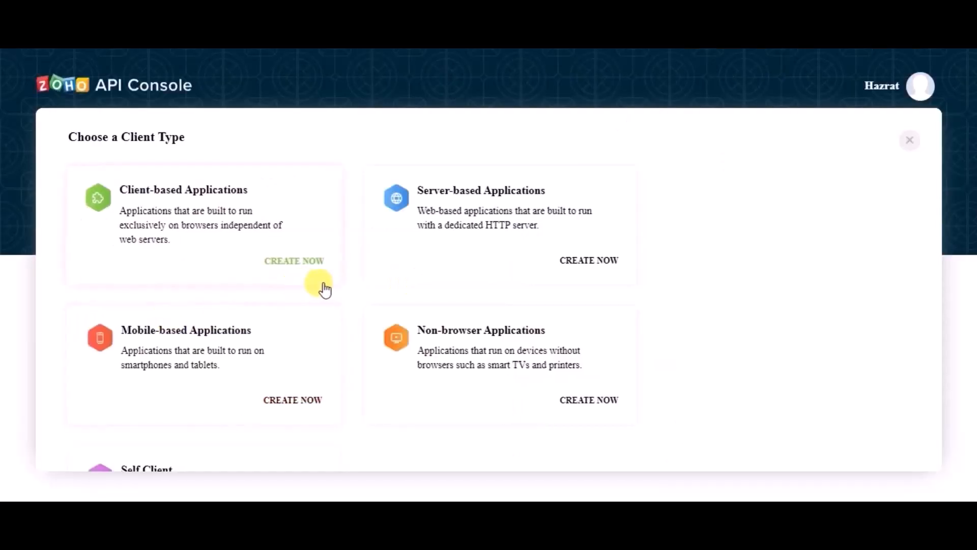
left_click(513, 190)
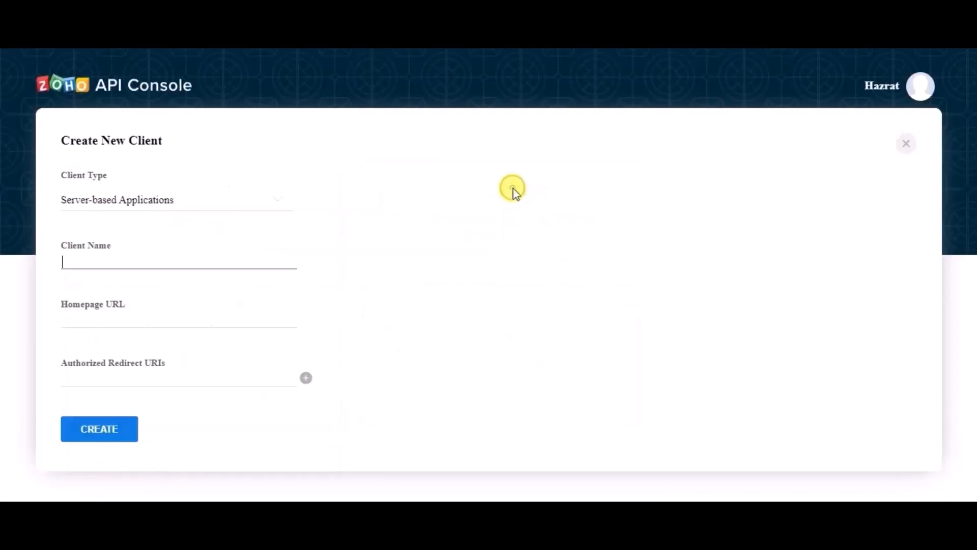
- Name the client Bit Integrations and copy the integration's Homepage URL
left_click(165, 265)
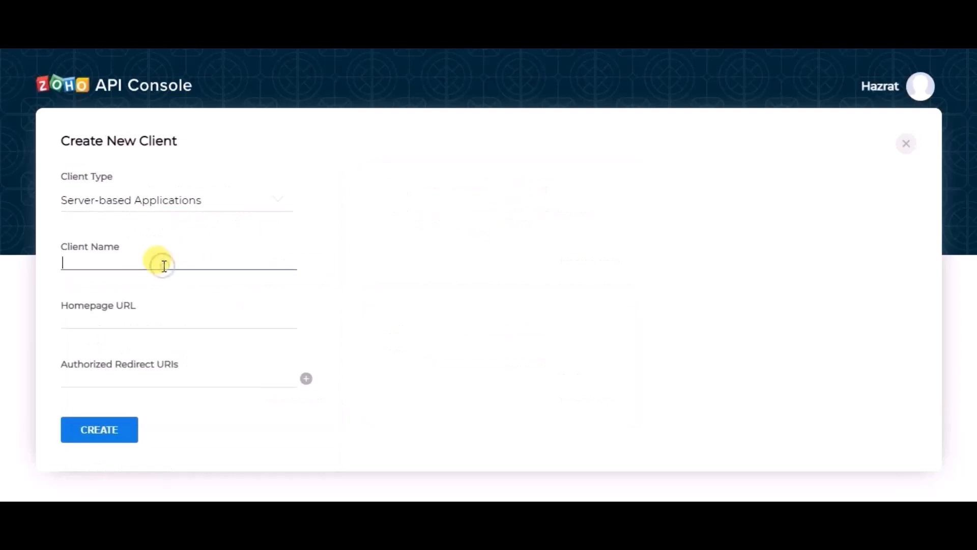
type("Bit Integrations")
left_click(140, 320)
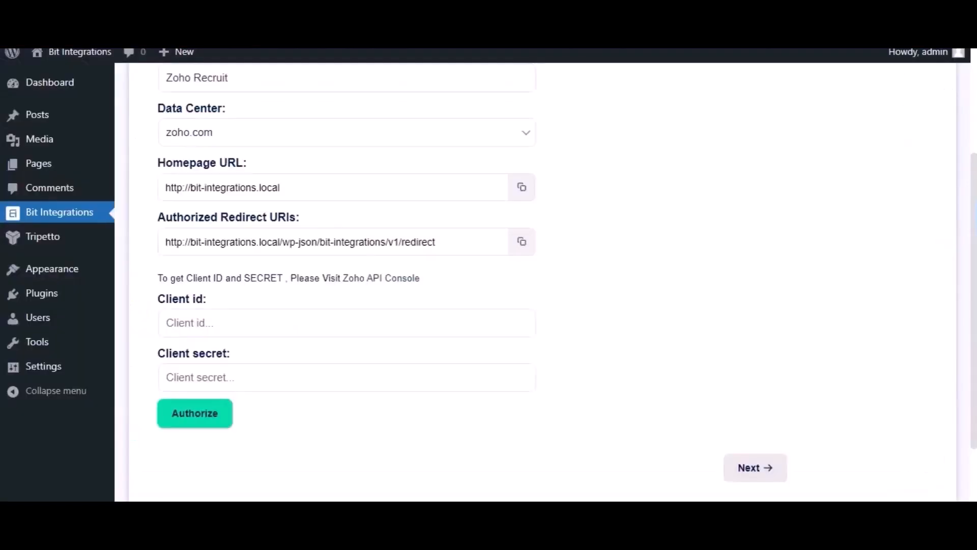
left_click(522, 189)
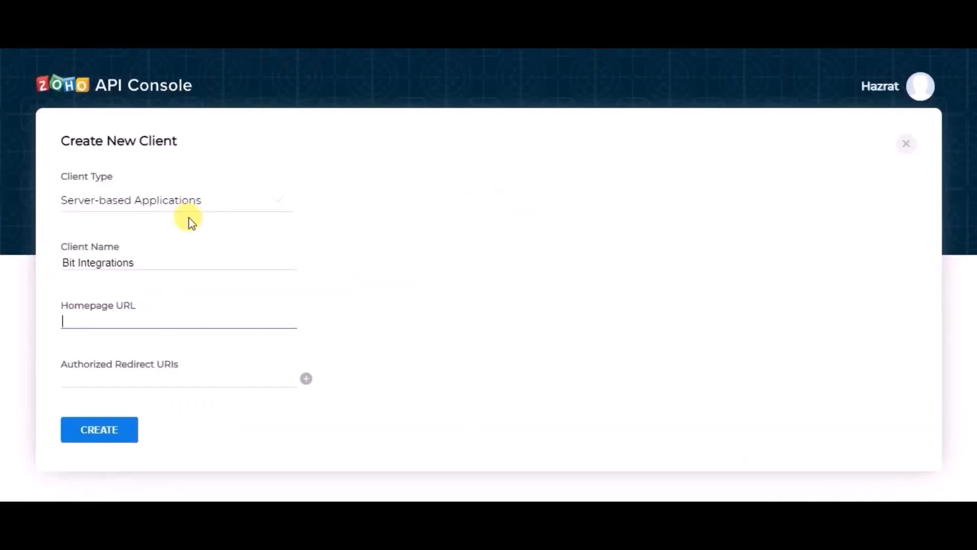
- Fill in the homepage URL and authorized redirect URI, then create the API client
key("ctrl+v")
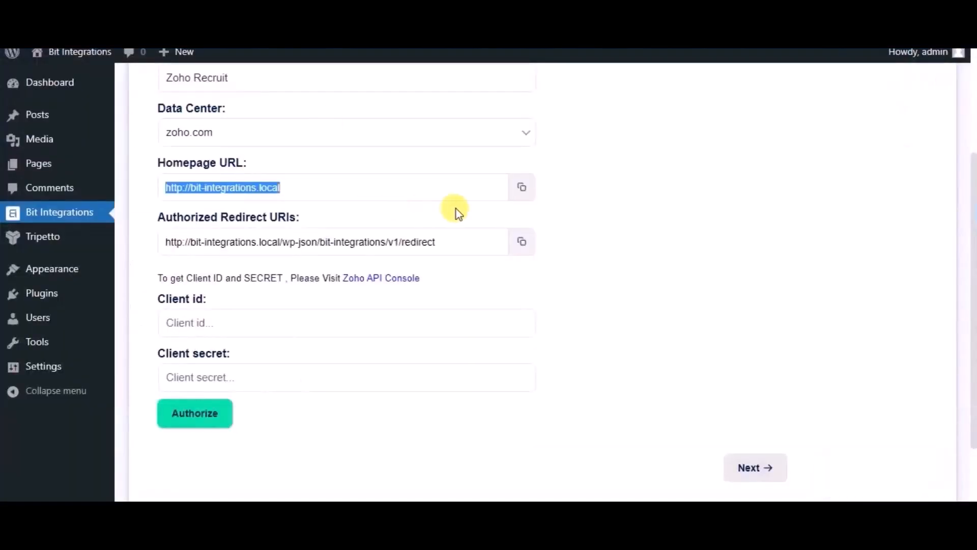
left_click(522, 242)
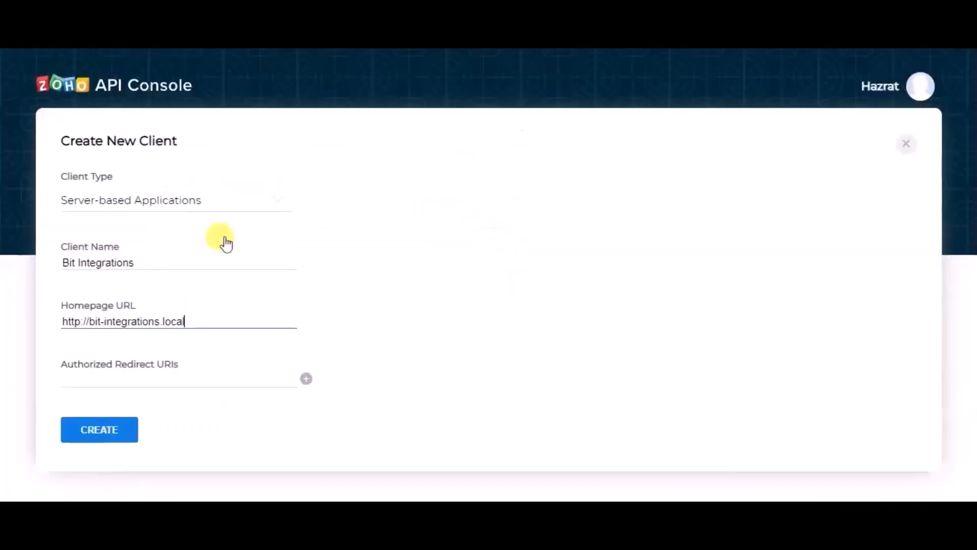
left_click(186, 375)
key("ctrl+v")
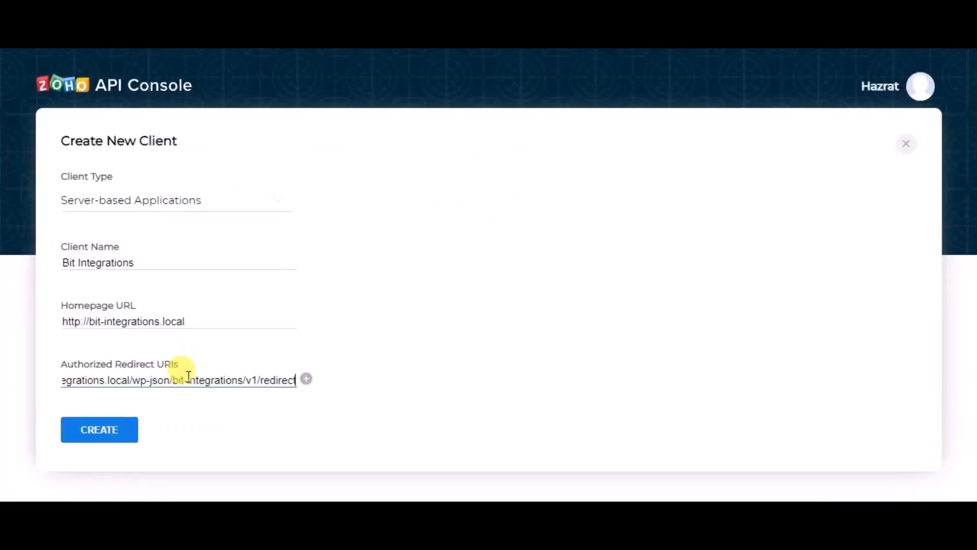
left_click(125, 426)
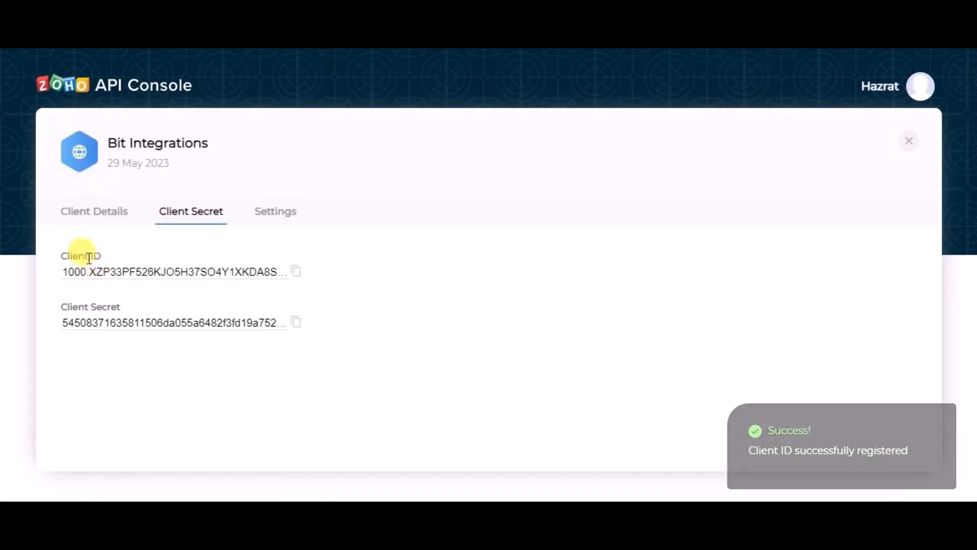
- Copy the Zoho Client ID and Client Secret into Bit Integrations' matching fields
left_click(294, 275)
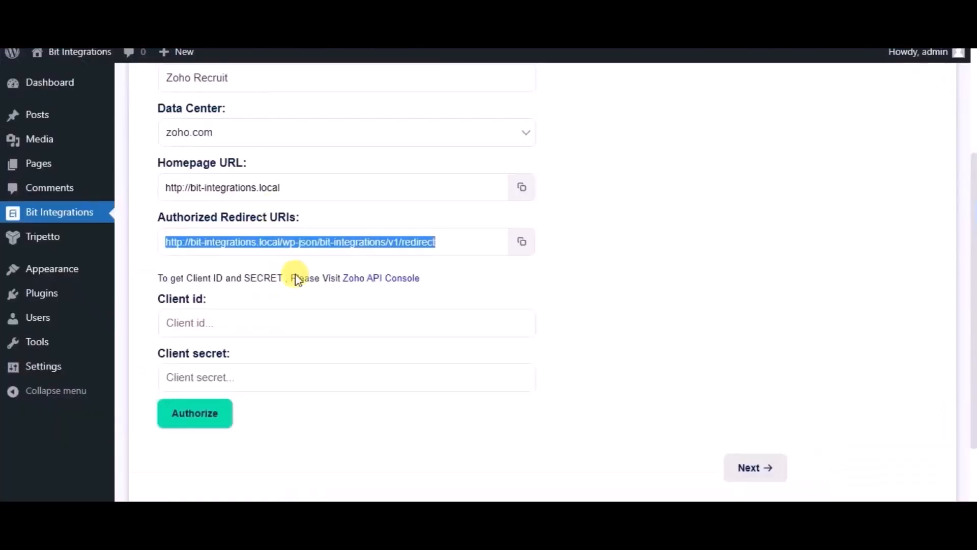
left_click(261, 324)
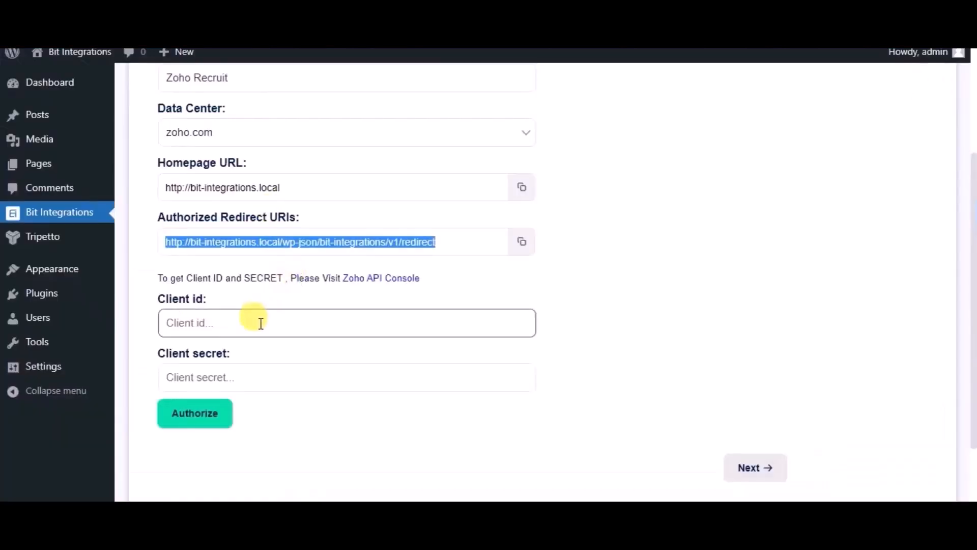
key("ctrl+v")
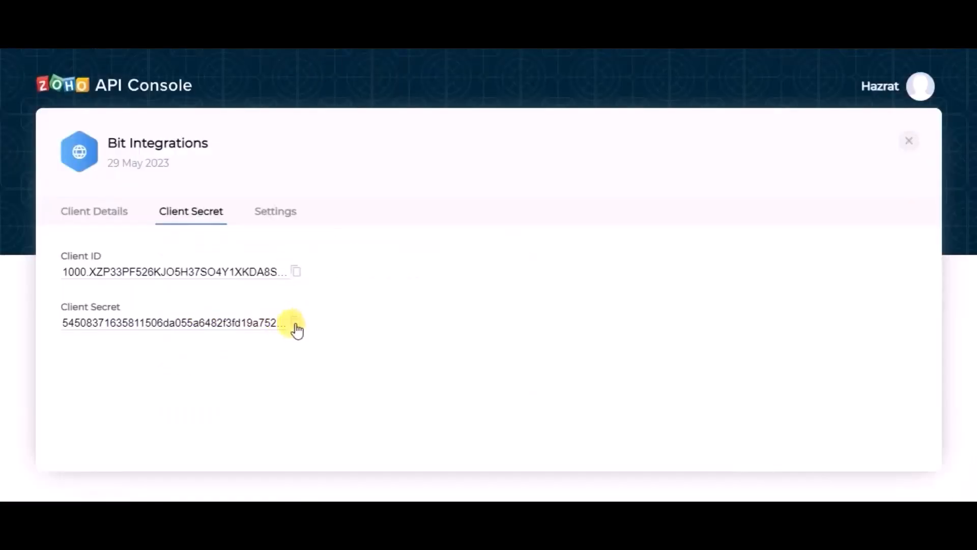
left_click(296, 326)
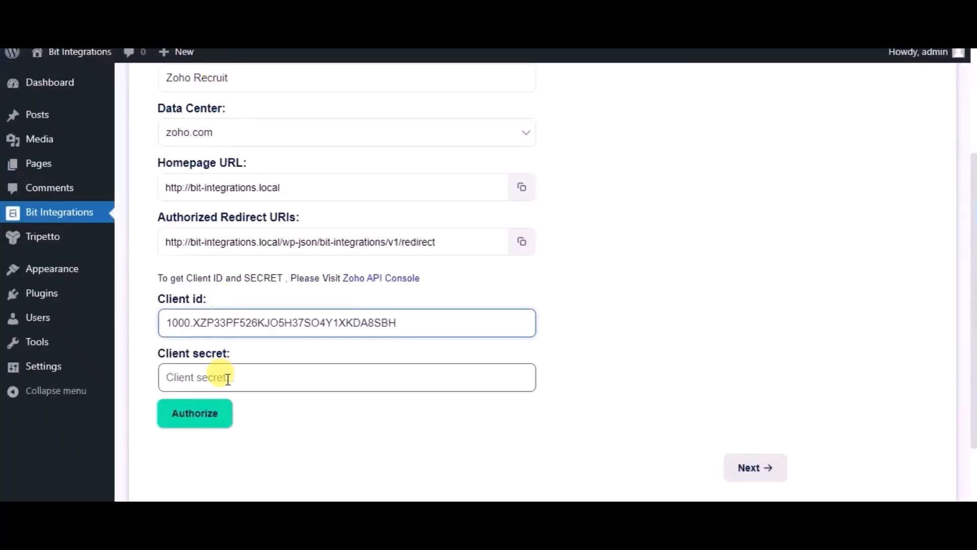
left_click(228, 379)
key("ctrl+v")
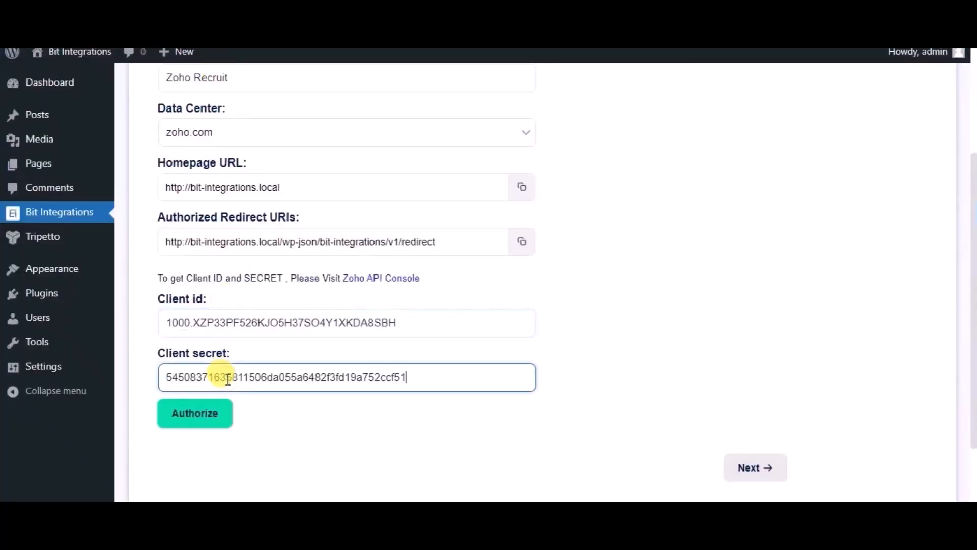
- Authorize the Zoho Recruit connection and accept the consent prompt
left_click(204, 423)
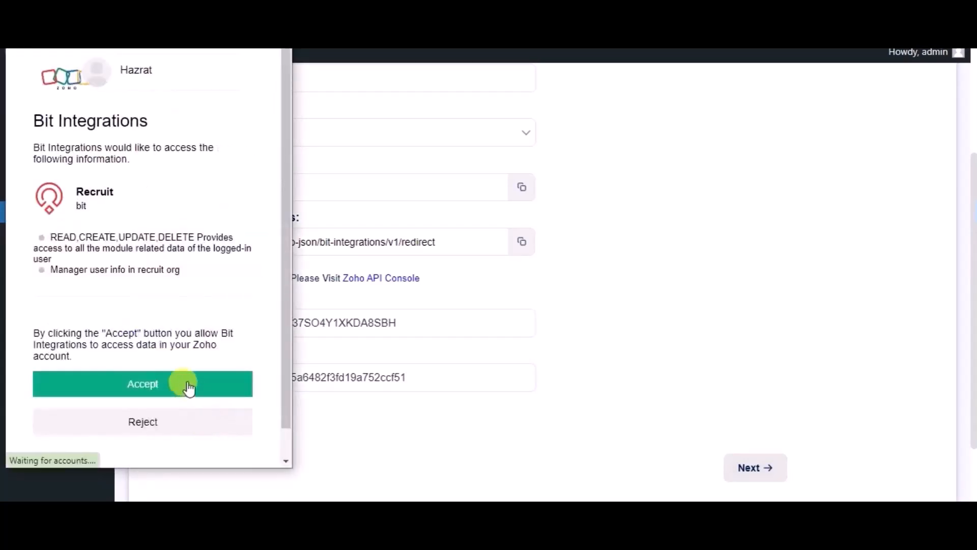
left_click(188, 387)
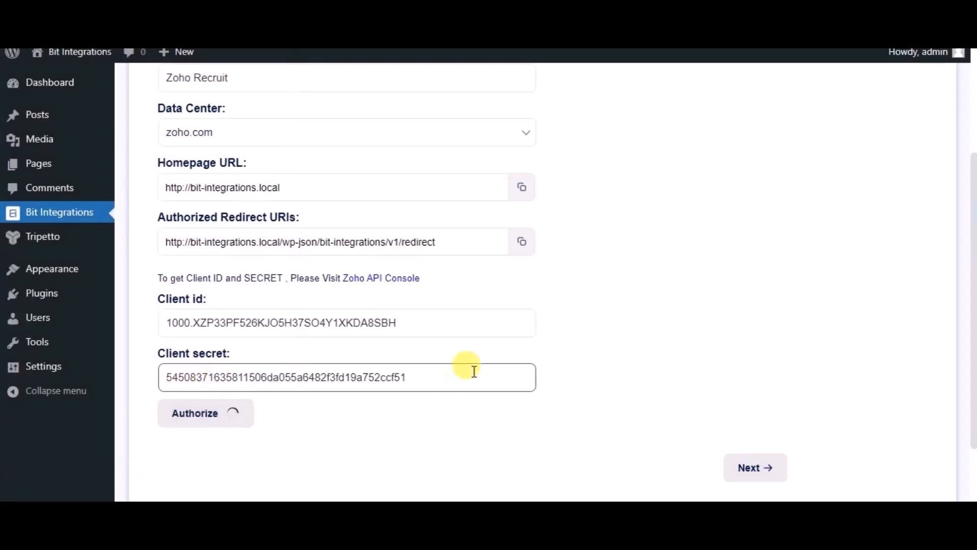
scroll(633, 373, "down", 2)
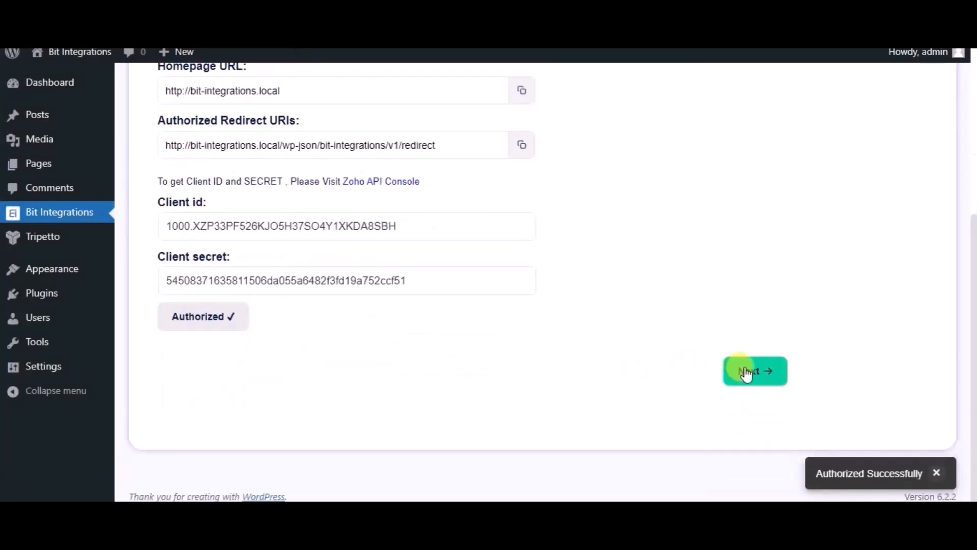
- Target the Candidates module and map the form's Name field to Last Name
left_click(747, 372)
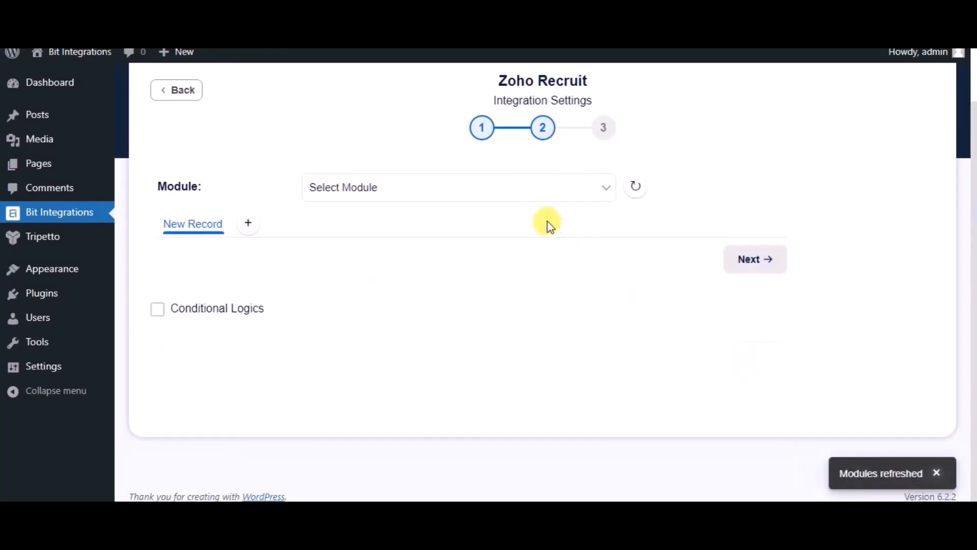
left_click(519, 200)
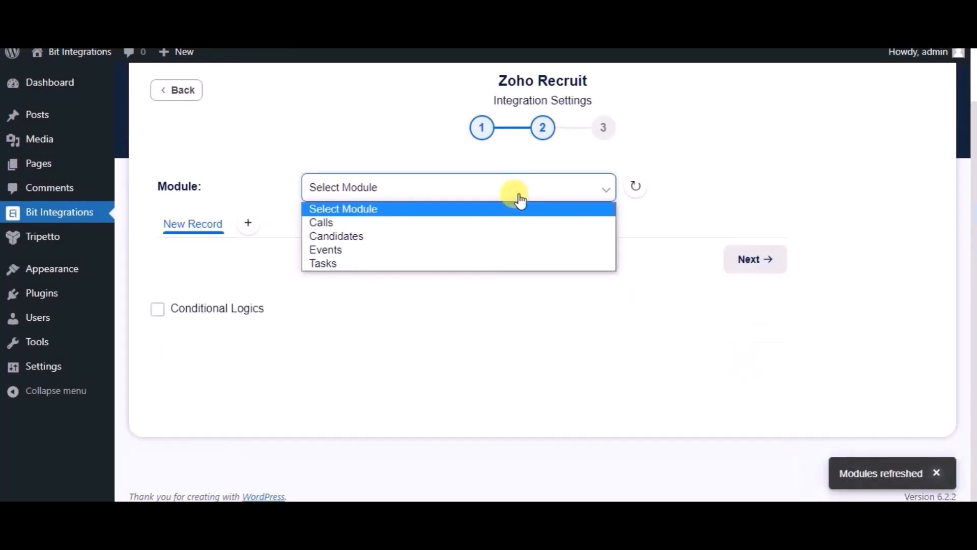
left_click(407, 237)
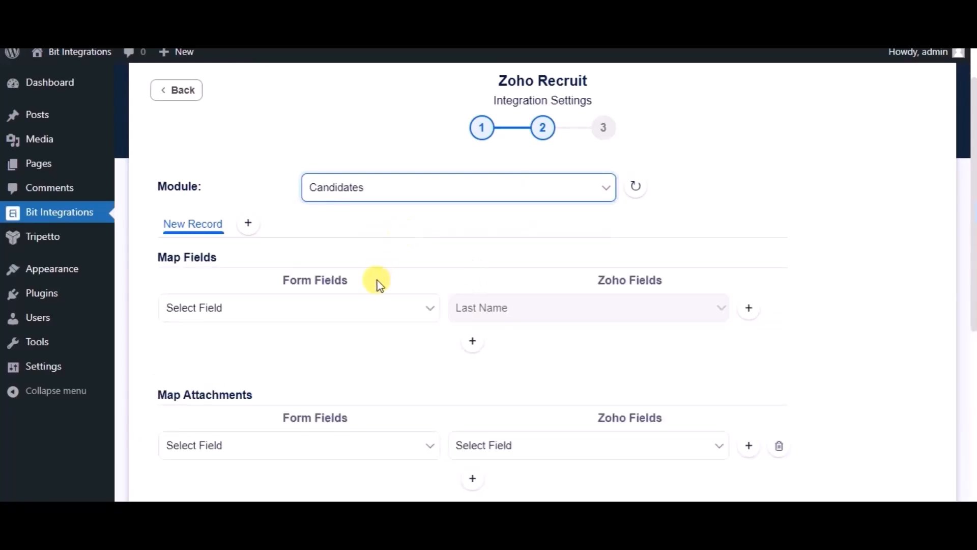
left_click(371, 310)
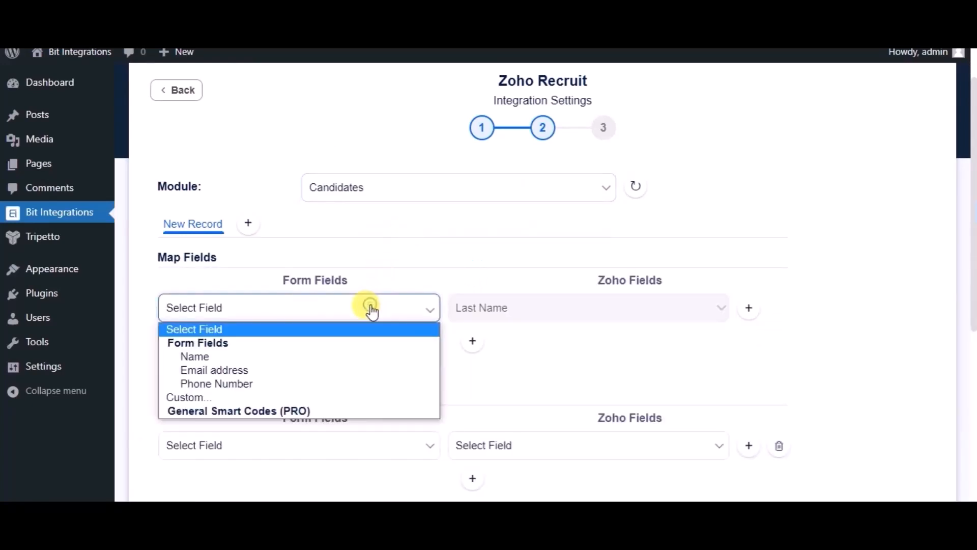
left_click(250, 357)
- Add mappings of Email address to Email and Phone Number to Mobile
left_click(472, 342)
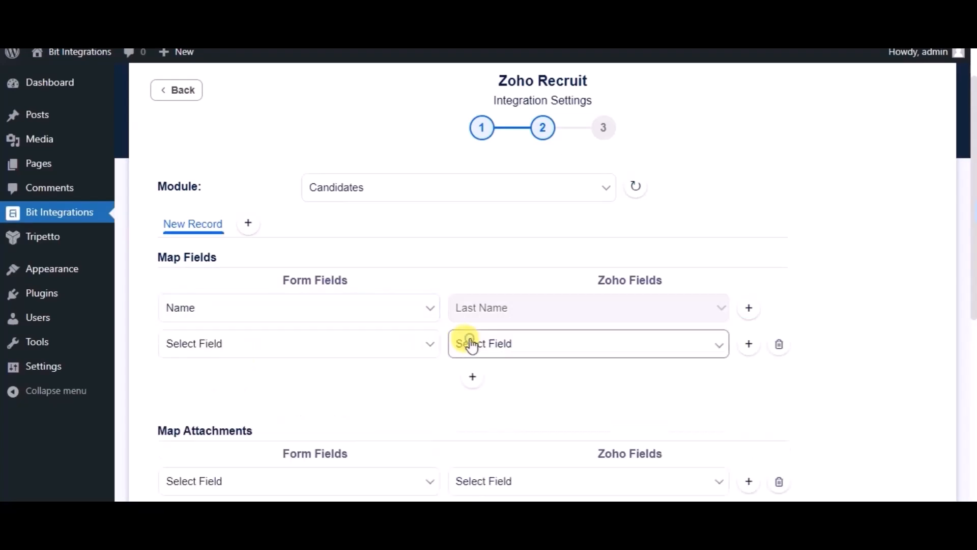
left_click(338, 345)
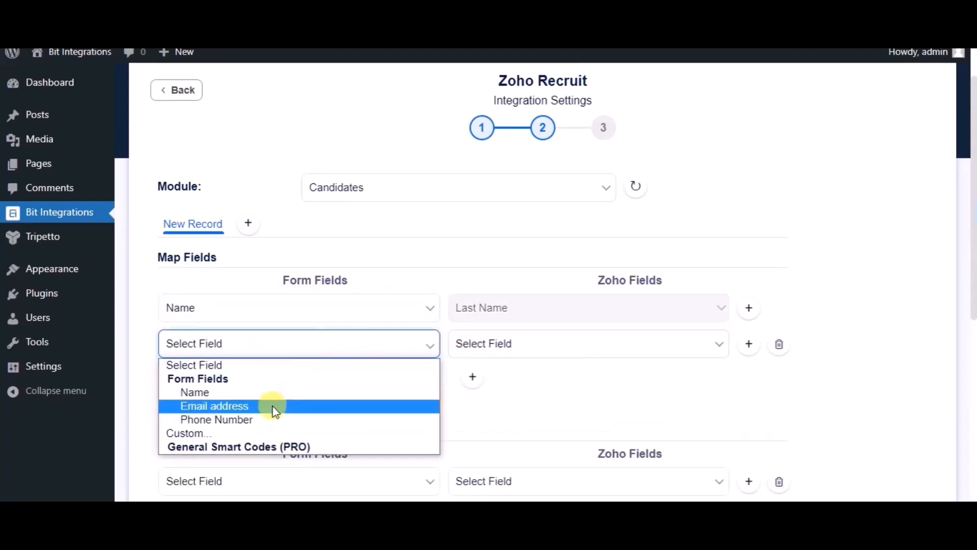
left_click(272, 406)
left_click(476, 357)
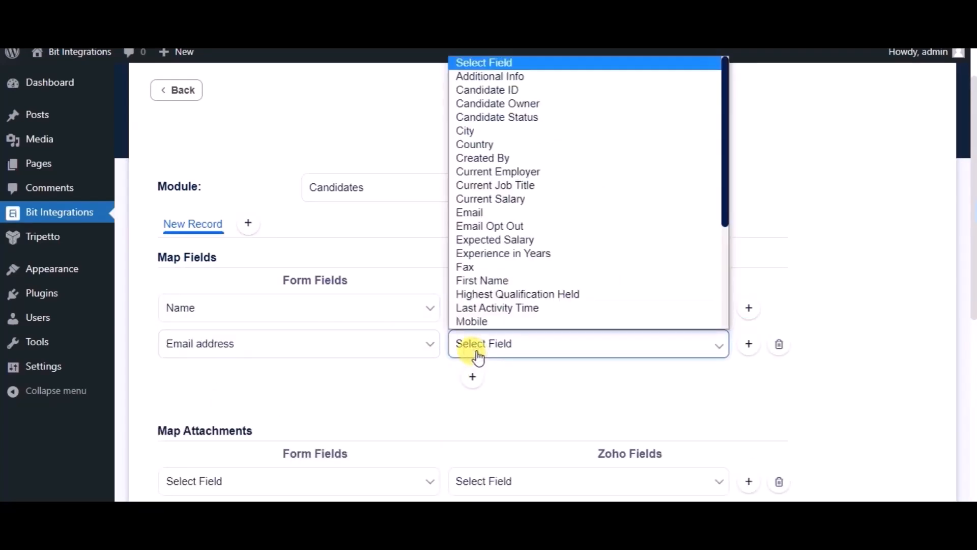
left_click(489, 213)
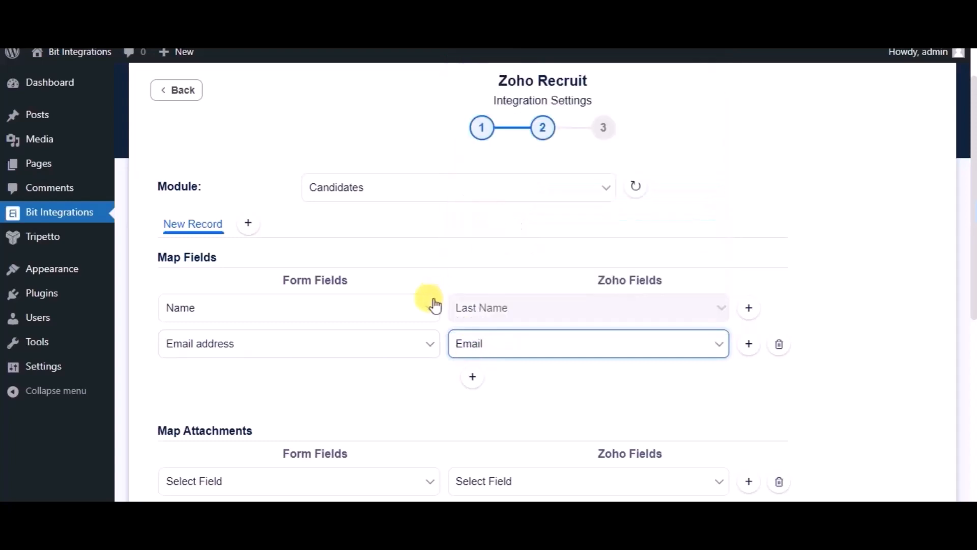
left_click(471, 378)
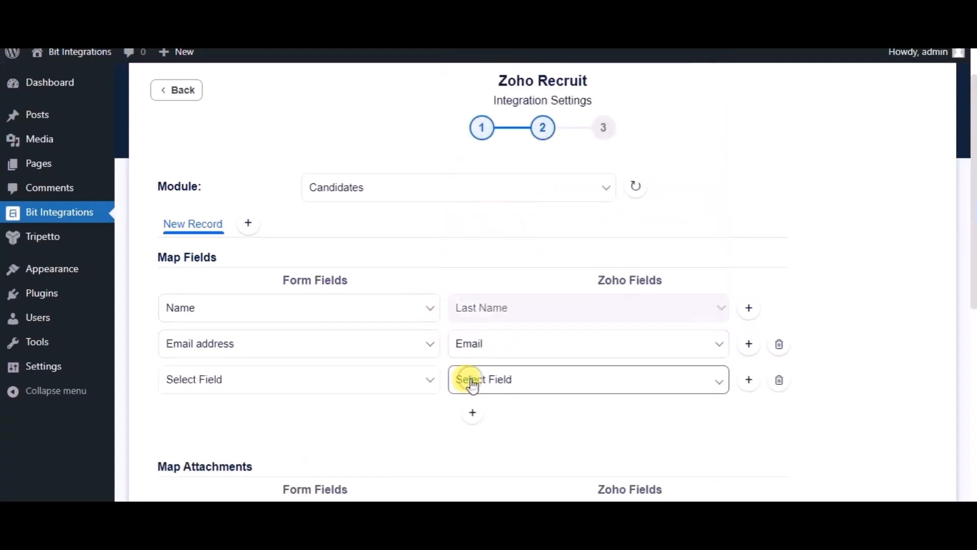
left_click(353, 378)
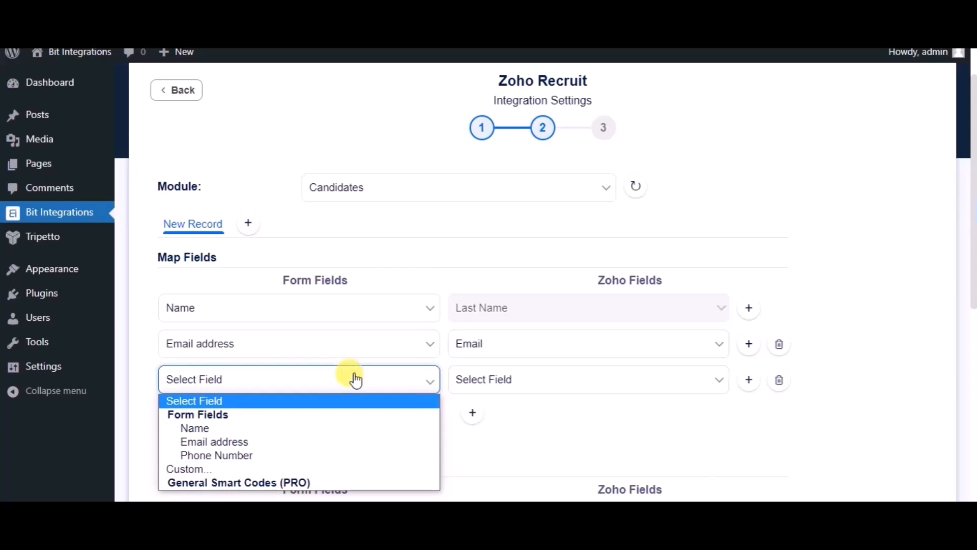
left_click(261, 455)
left_click(506, 384)
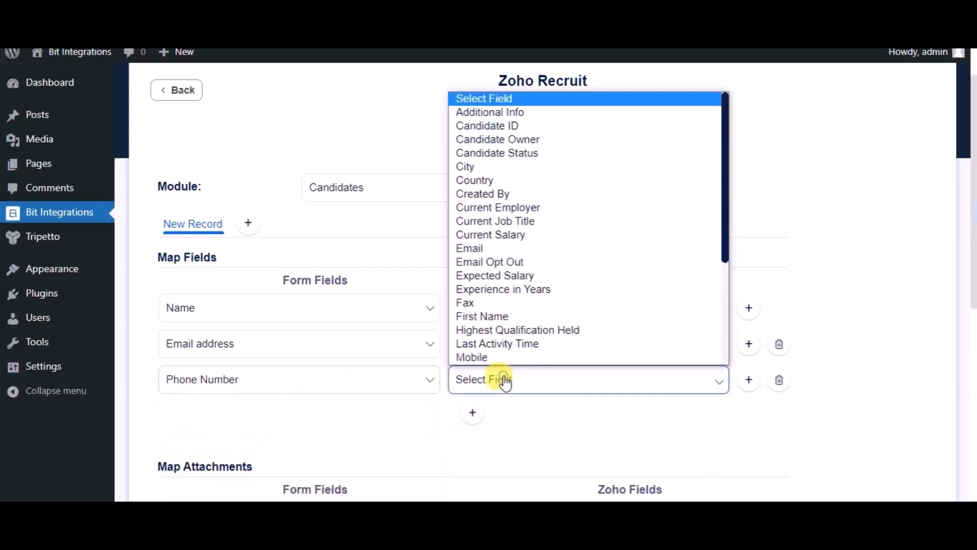
left_click(485, 354)
- Advance to the Successfully Integrated step and Finish & Save the Zoho Recruit integration
scroll(439, 396, "down", 5)
scroll(439, 397, "down", 2)
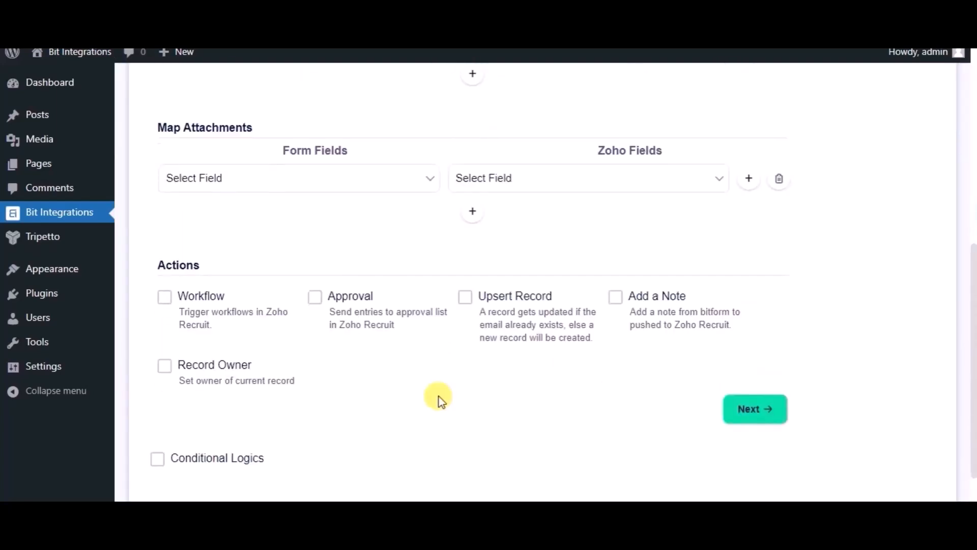
scroll(439, 396, "down", 1)
scroll(439, 396, "down", 1)
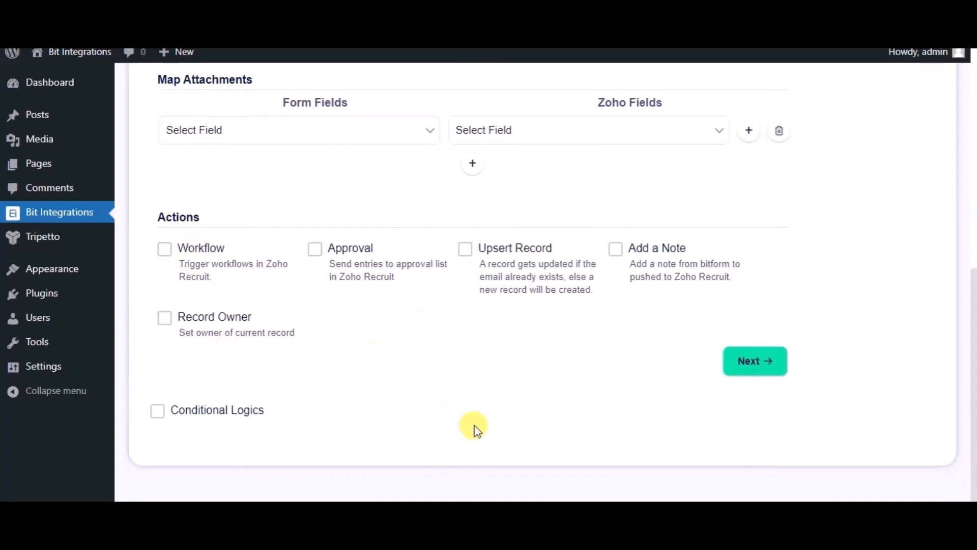
left_click(750, 362)
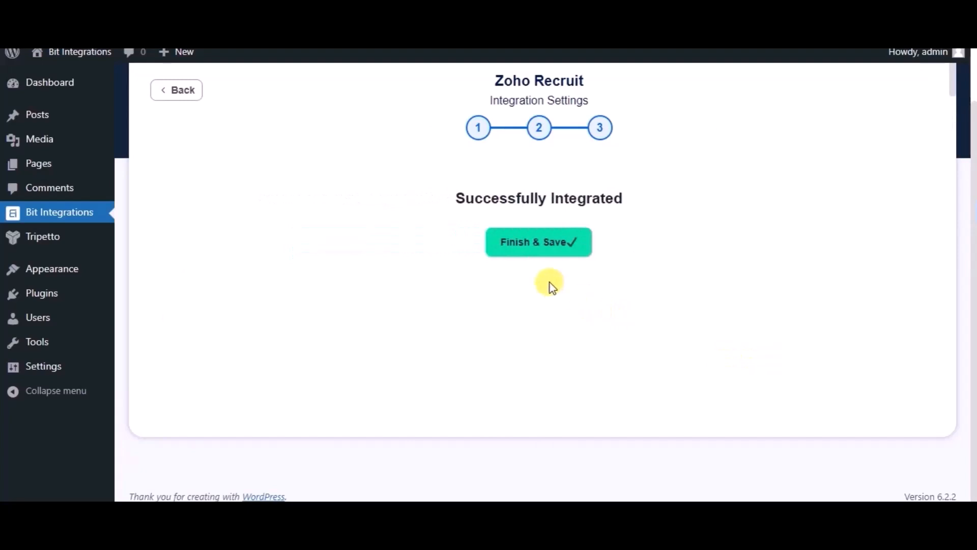
left_click(532, 251)
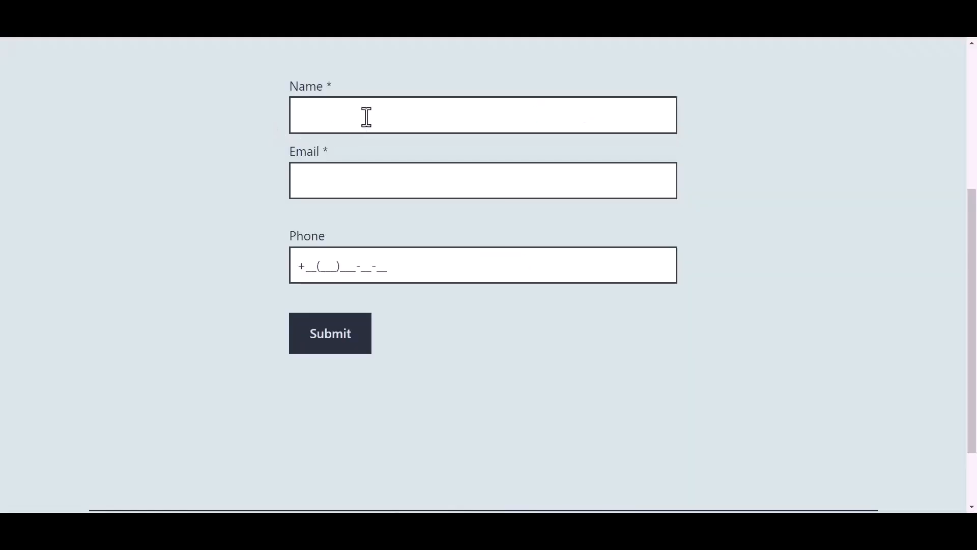
- Fill the site form with the name 'Bit Integrations', a support email and a phone number, then submit it
left_click(366, 117)
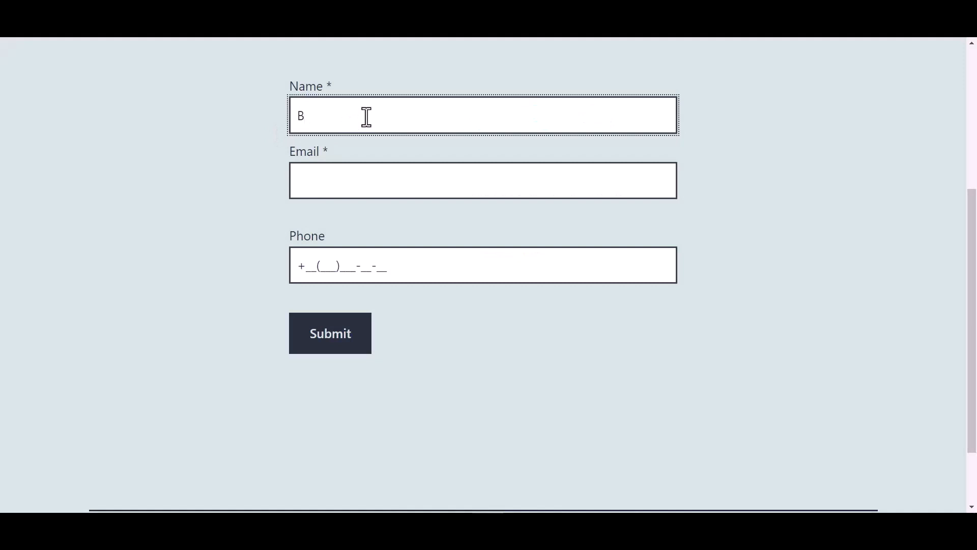
type("Bit Int")
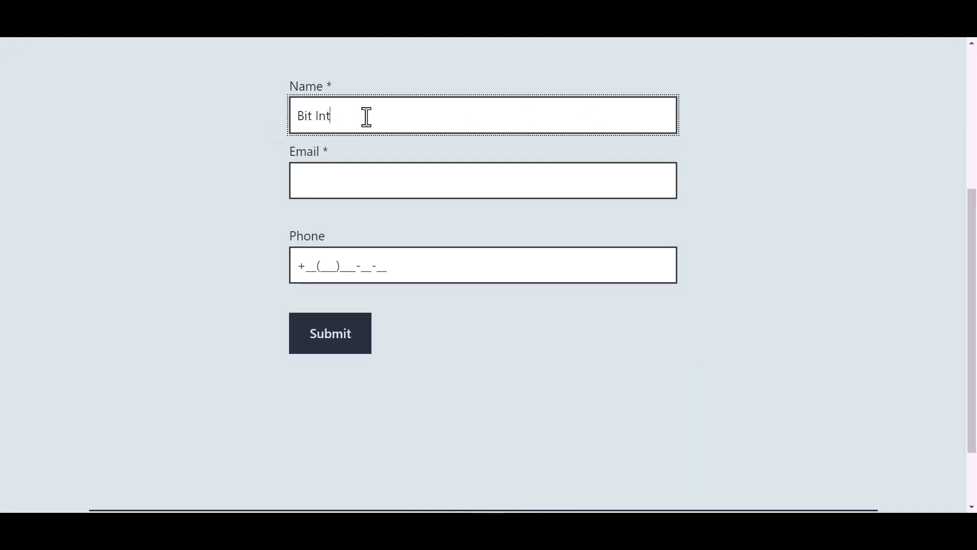
type("egrations")
left_click(335, 183)
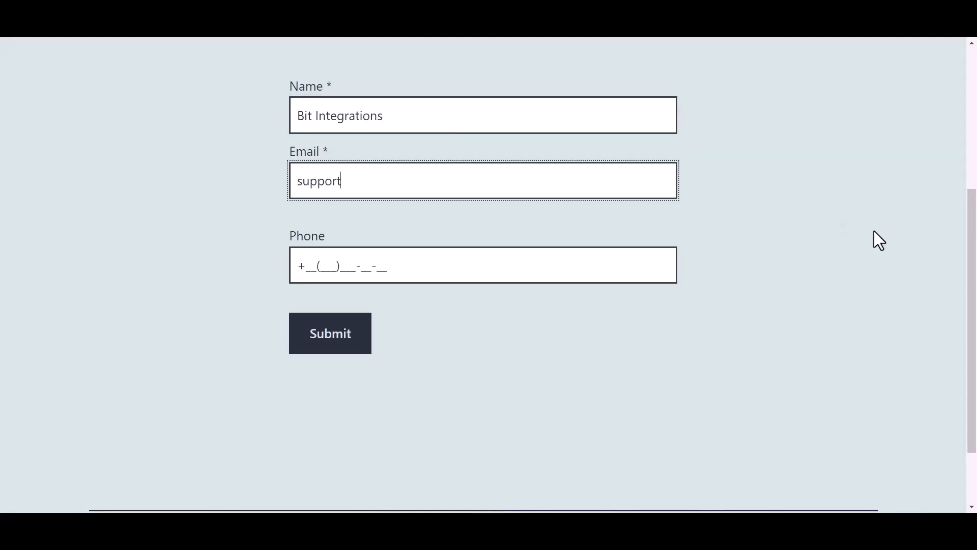
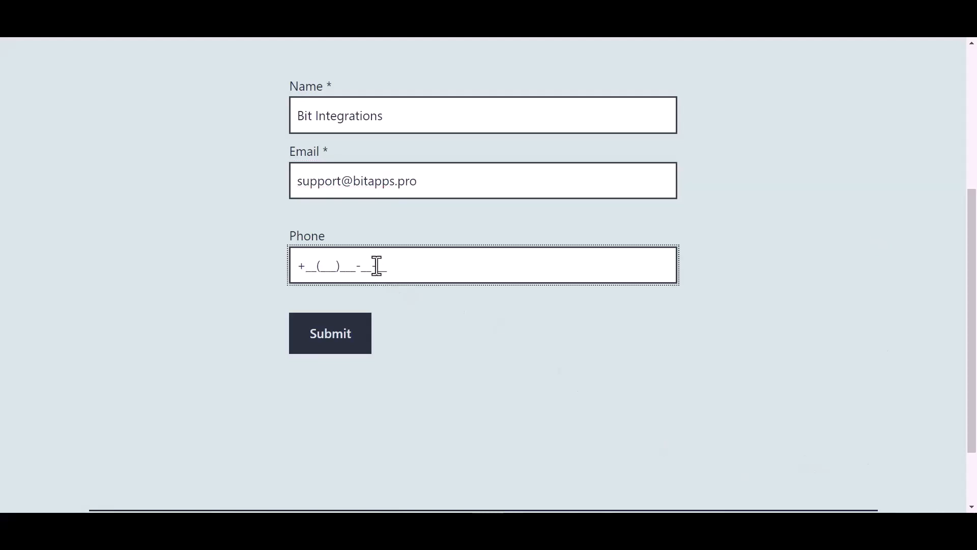
type("44(455)566-6")
left_click(339, 337)
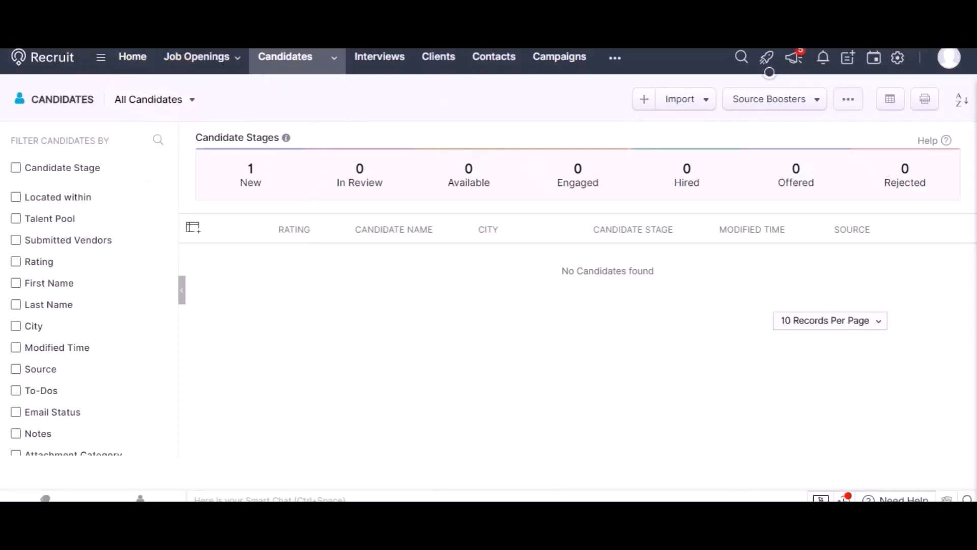
- Refresh Zoho Recruit Candidates to show one candidate in the New stage
key("F5")
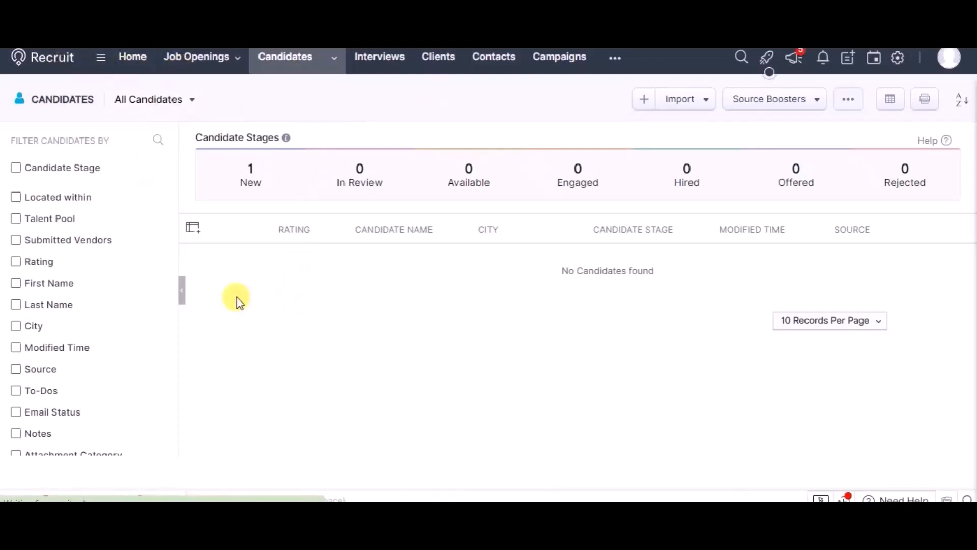